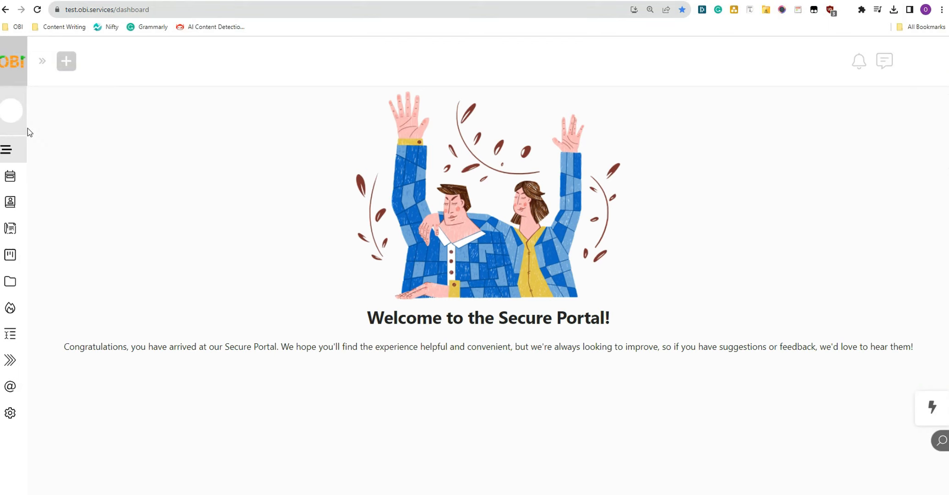
Step: From Billing > Proposals, add a new proposal of the Direct type
mouse_move(25, 133)
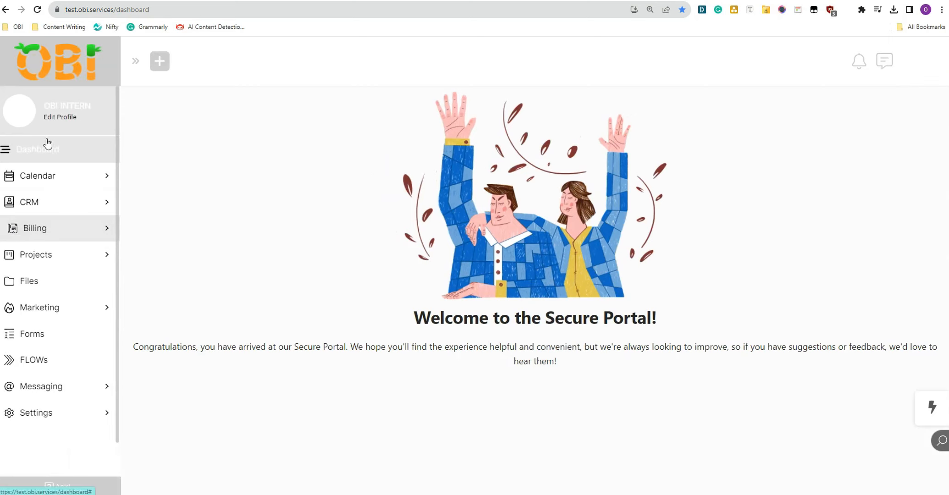
click(54, 239)
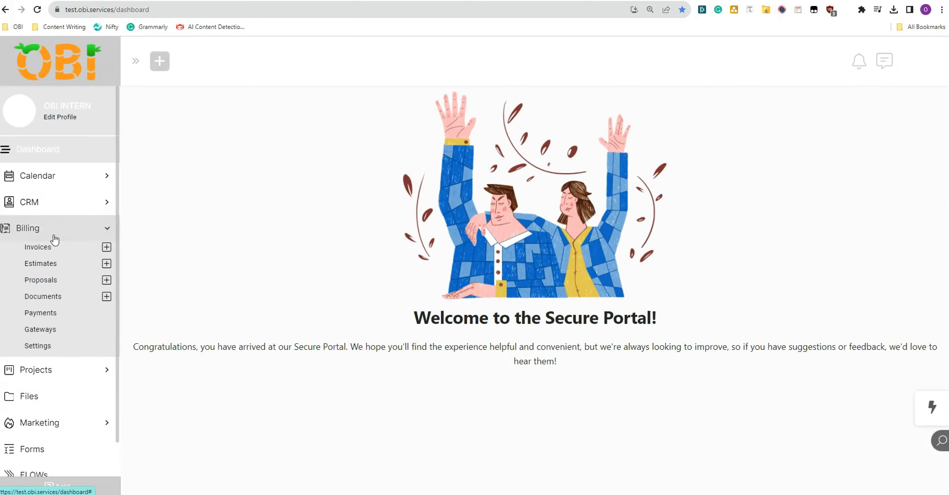
click(52, 228)
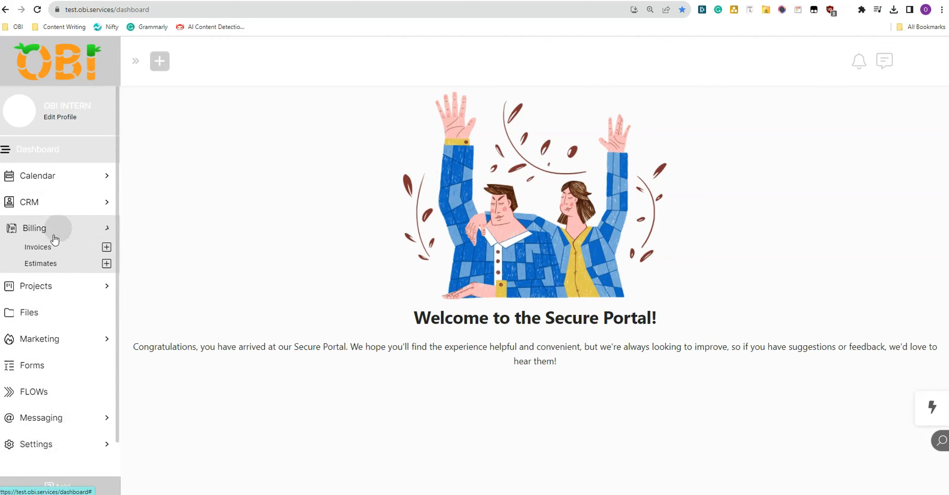
click(53, 228)
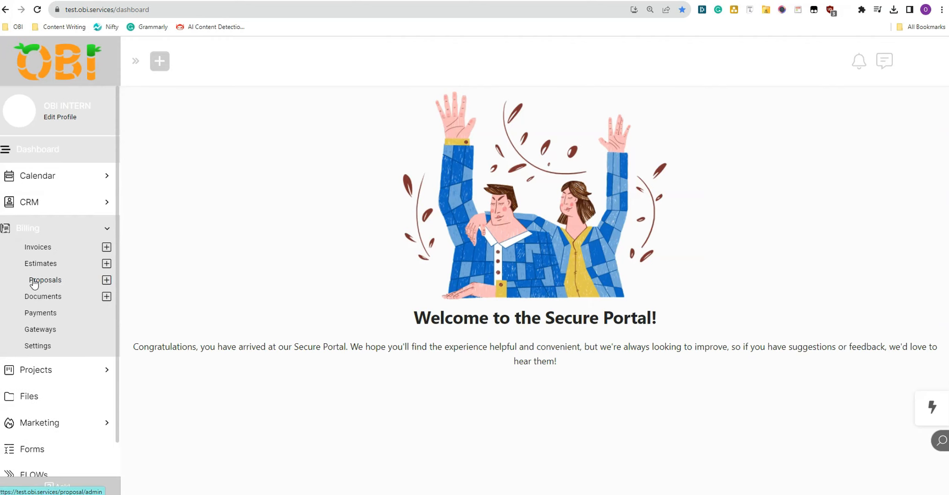
click(72, 284)
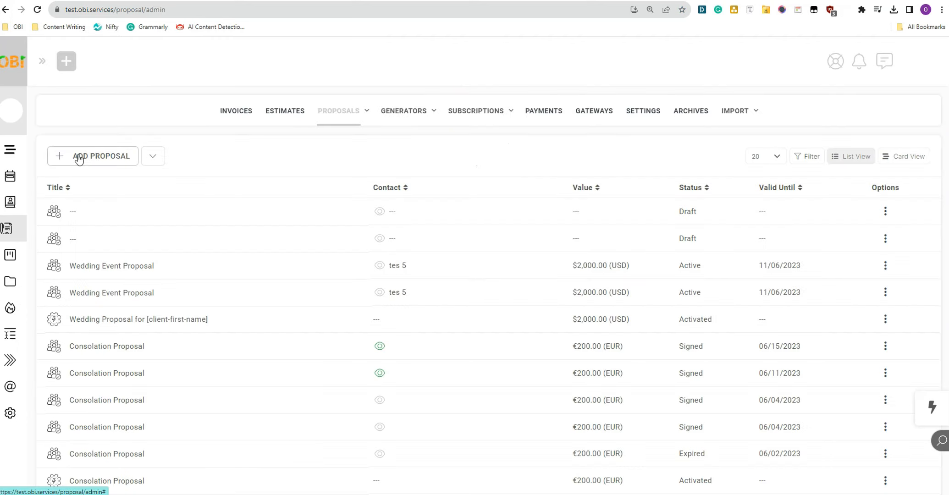
click(79, 157)
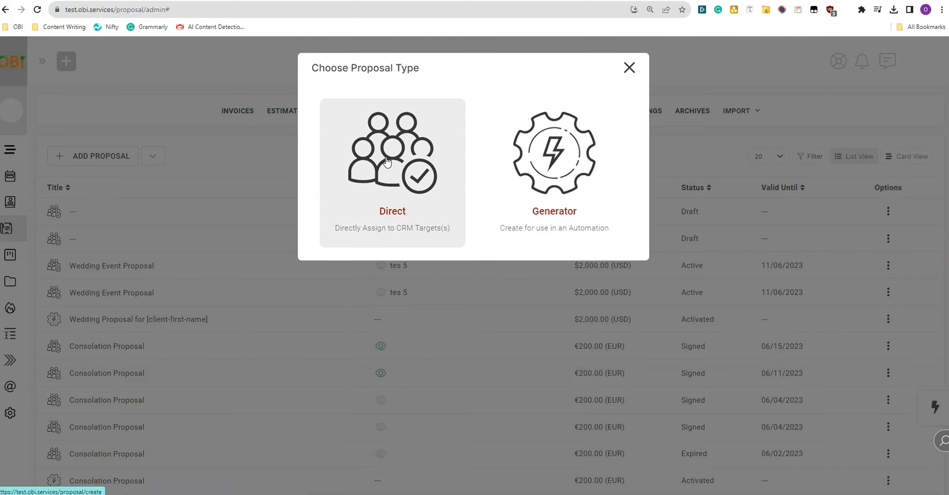
click(390, 172)
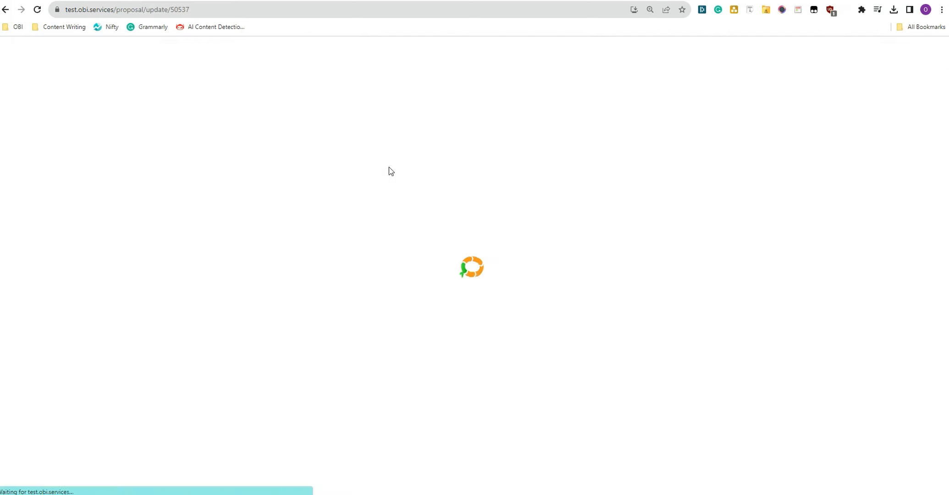
Step: Assign the proposal to the test prospect, valid until 11/07/2023, with currency ($) USD
click(173, 200)
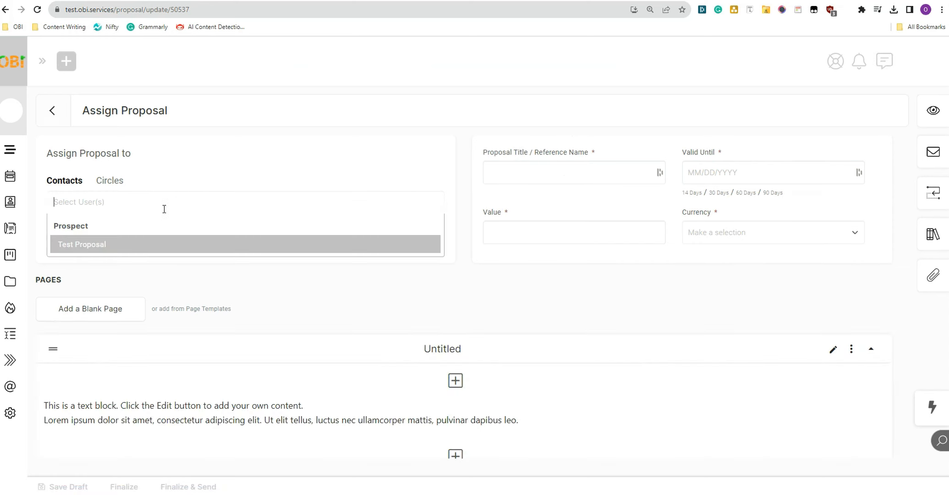
click(124, 245)
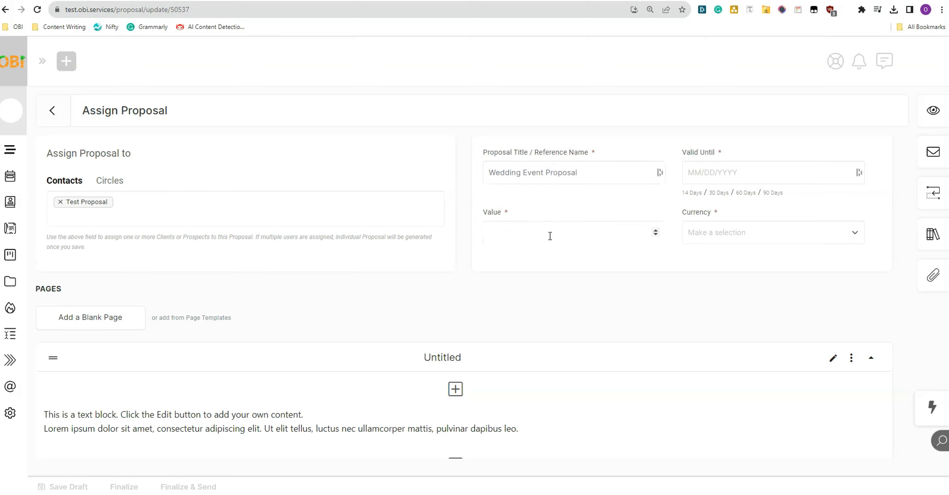
click(724, 176)
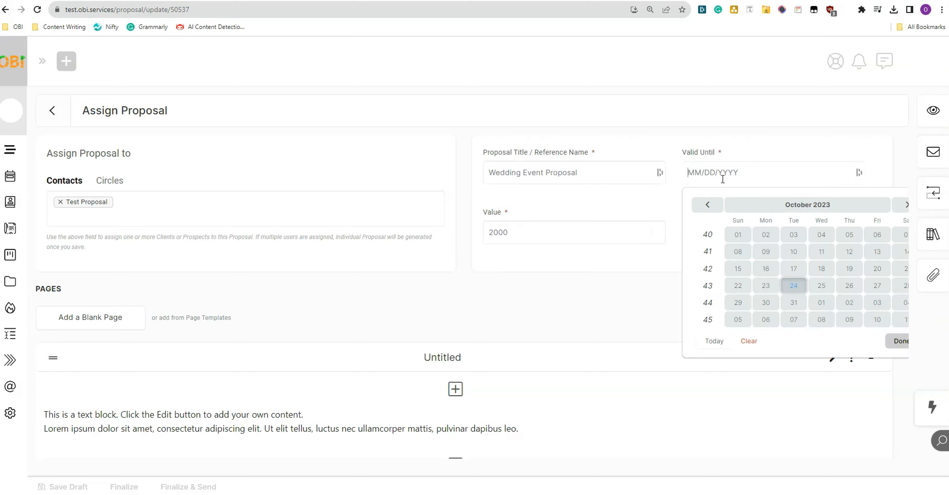
click(644, 315)
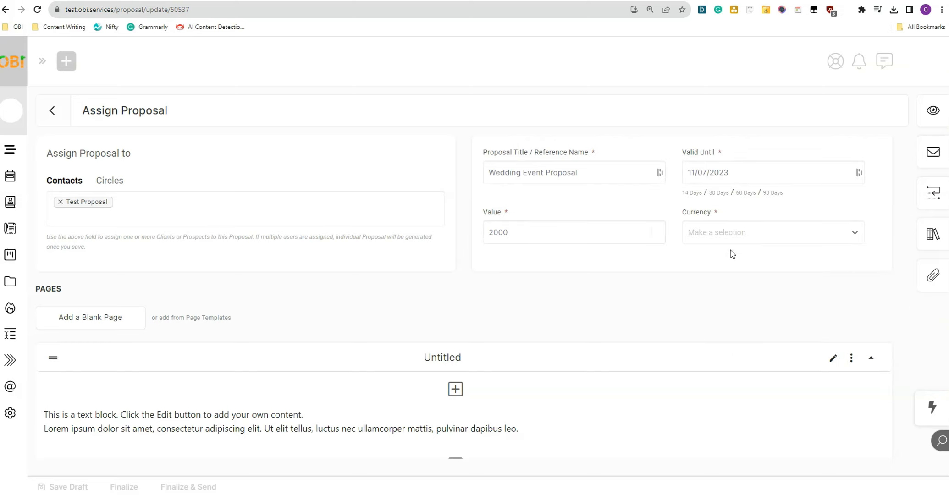
click(741, 234)
click(715, 274)
scroll(254, 253, down, 1)
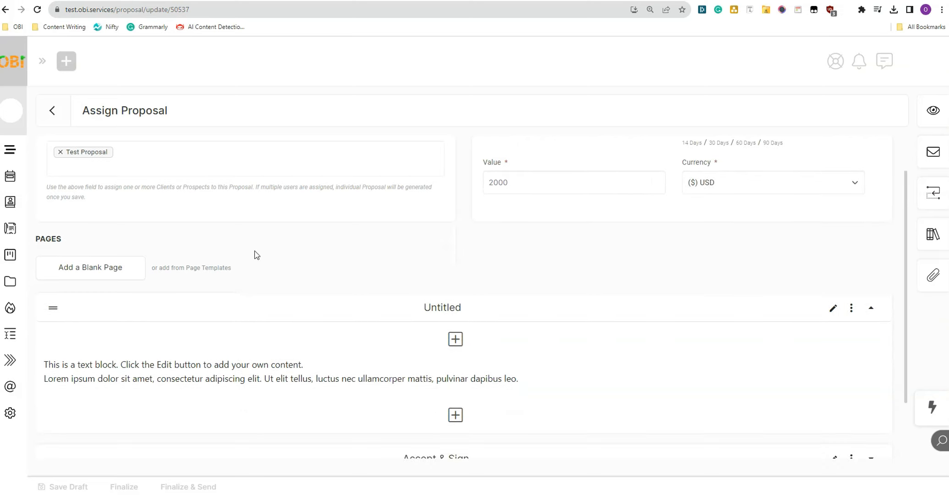
scroll(255, 252, up, 1)
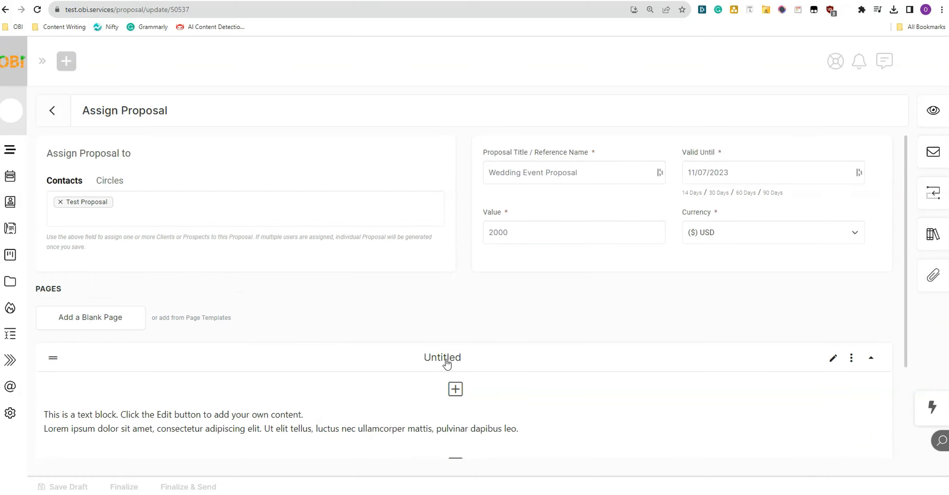
Step: Rename the first proposal page to 'Wedding Event'
click(832, 359)
text(Weddi)
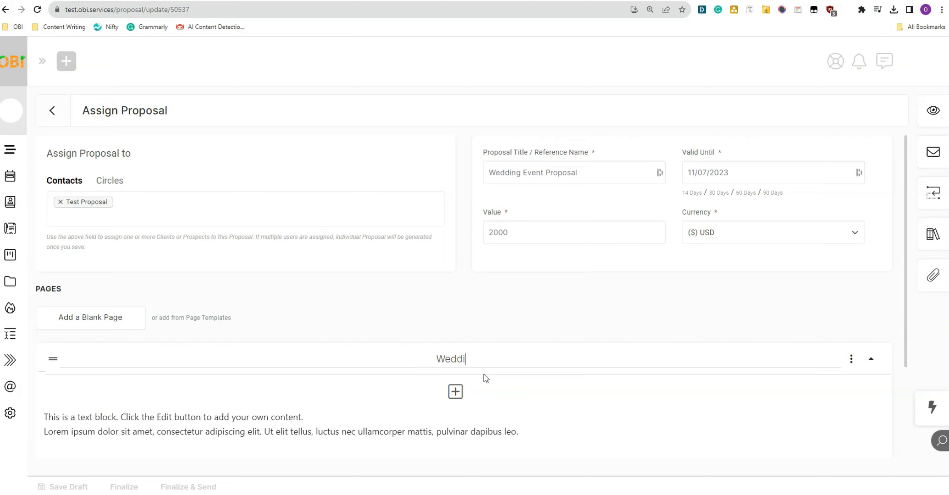
text(ng Event Pro)
key(BackSpace)
key(BackSpace)
key(BackSpace)
text(Event)
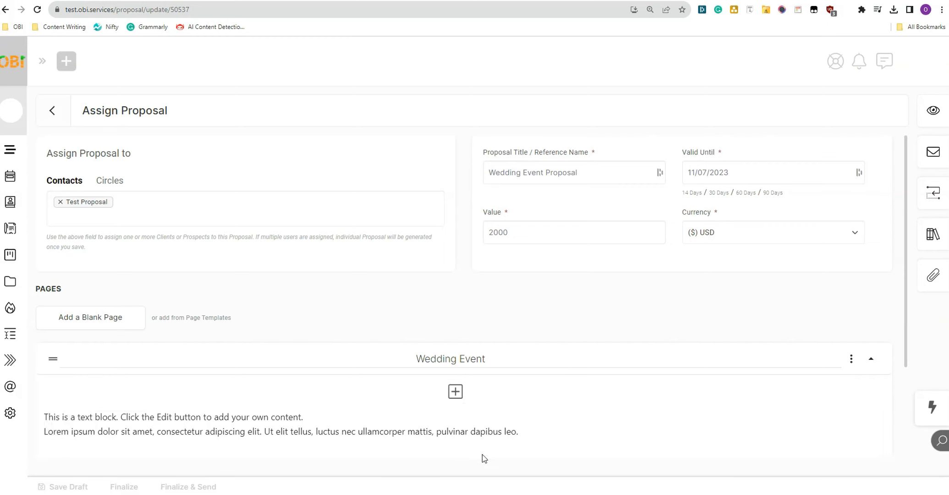
mouse_move(468, 424)
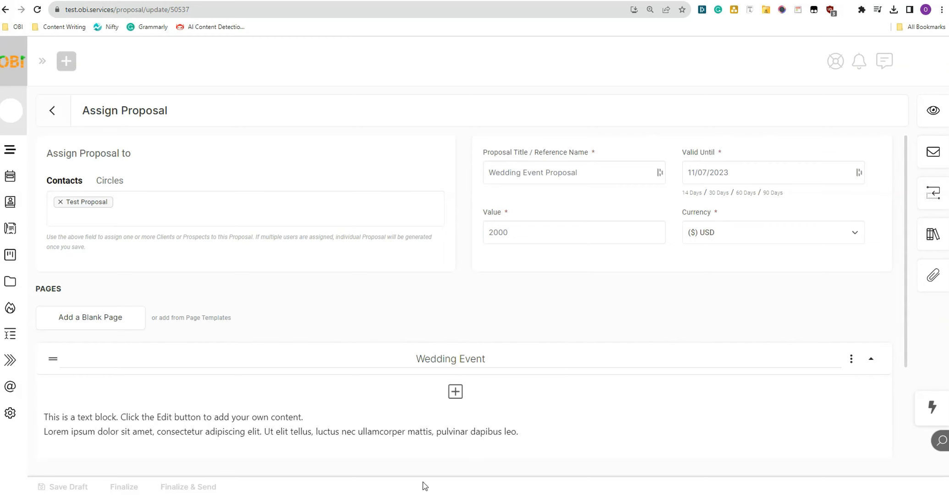
key(Return)
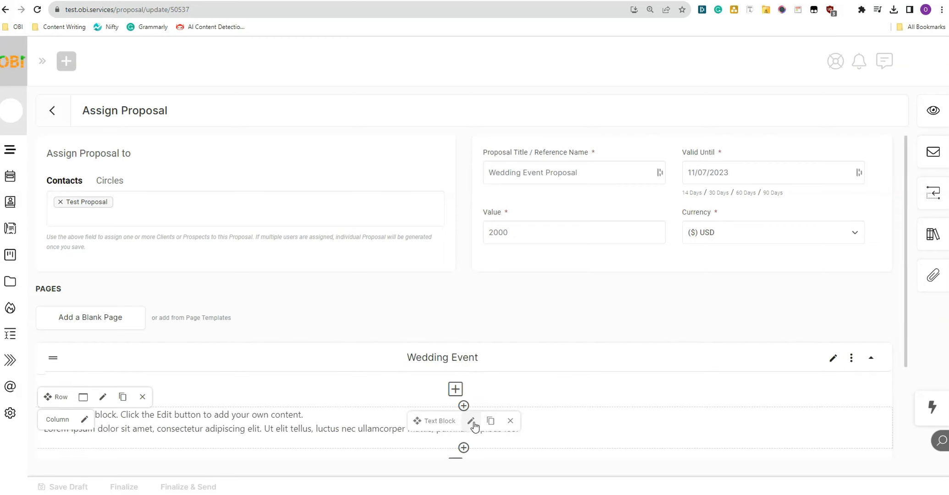
Step: Replace the first page's placeholder text with a pasted image and wedding proposal heading
click(471, 422)
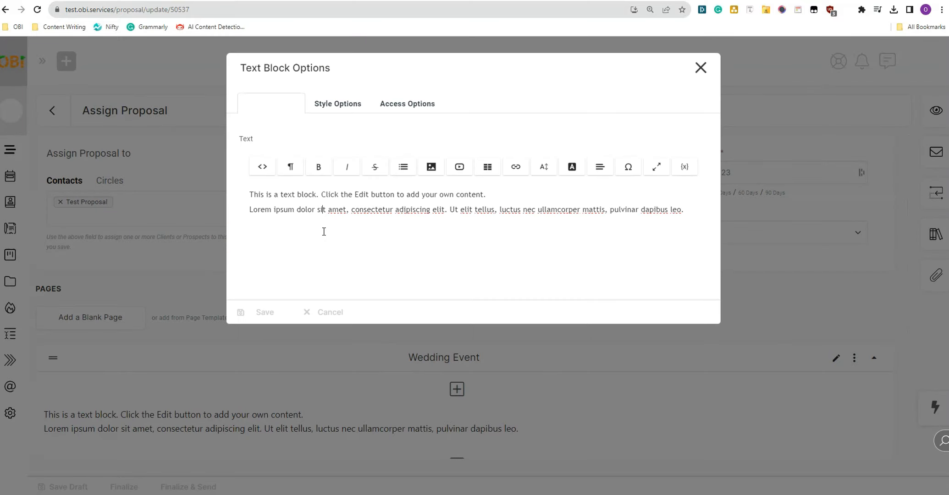
key(ctrl+a)
key(ctrl+v)
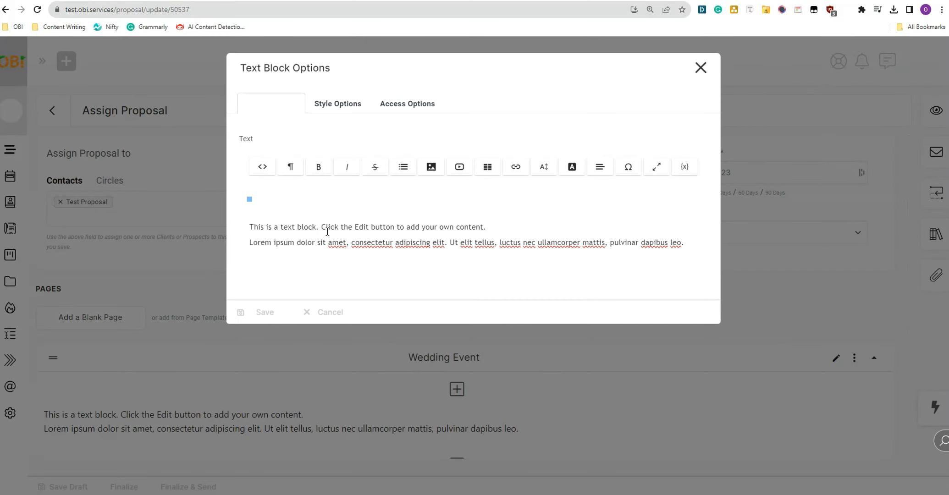
scroll(344, 349, down, 3)
drag(250, 404, 699, 419)
key(BackSpace)
text(Wedding Proposal Wedding Planning Services)
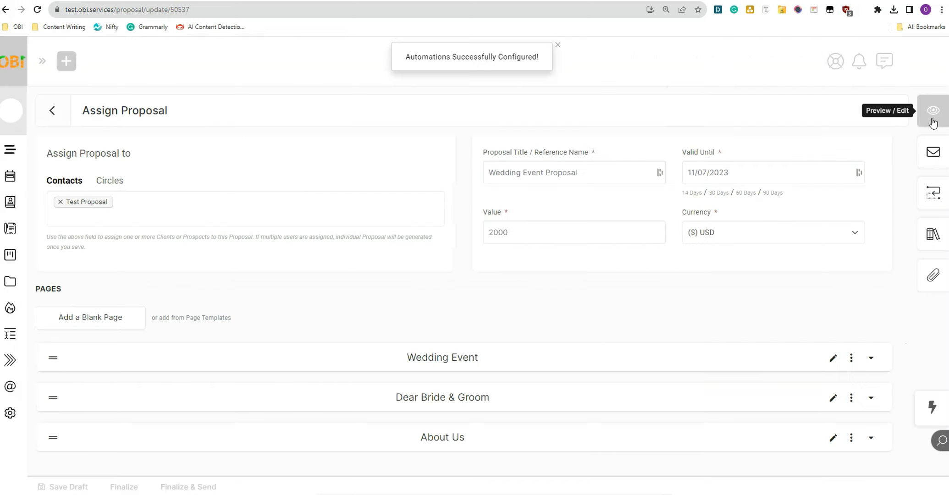
Step: In the preview's Customization settings, replace the logo with the JPG from Downloads
click(933, 120)
click(937, 148)
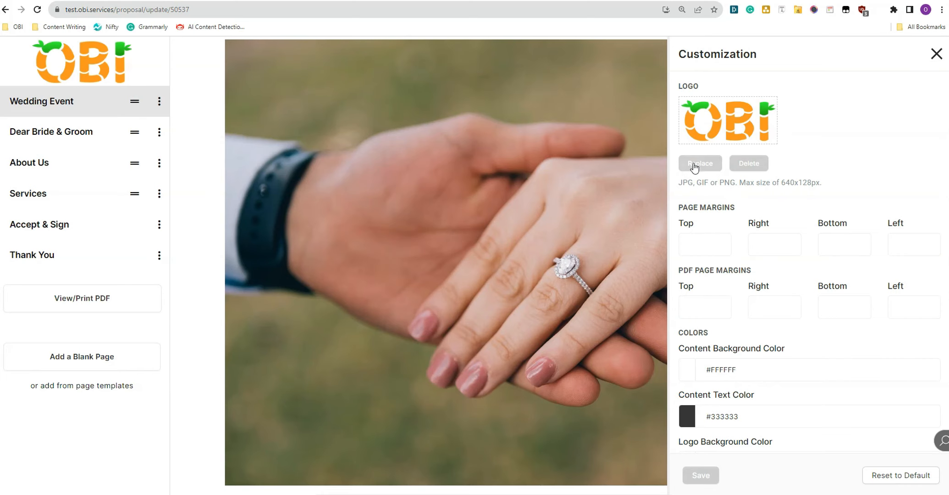
click(715, 158)
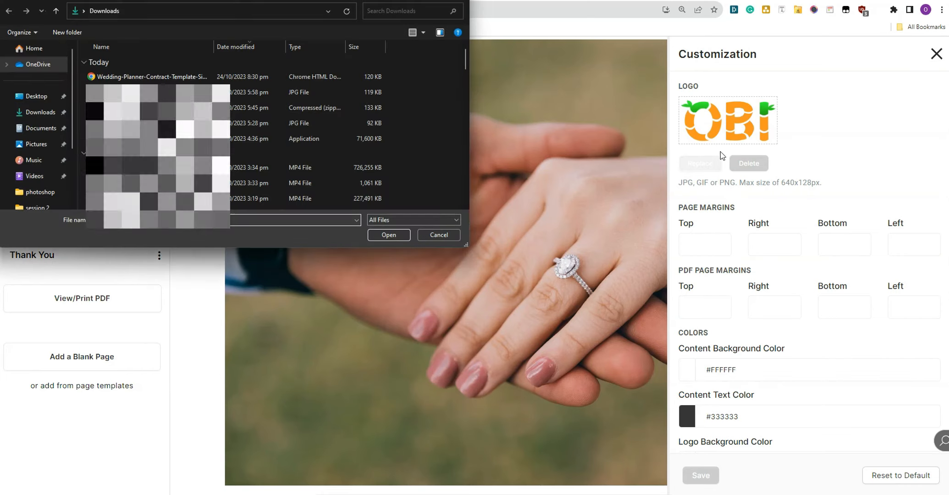
double_click(117, 95)
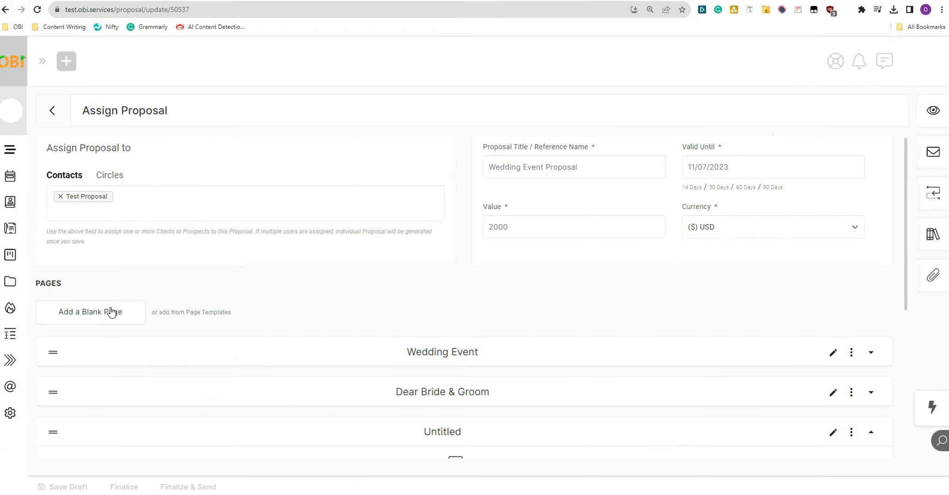
Step: Paste the wedding planning services text and list into the untitled fourth page and save
scroll(479, 273, down, 5)
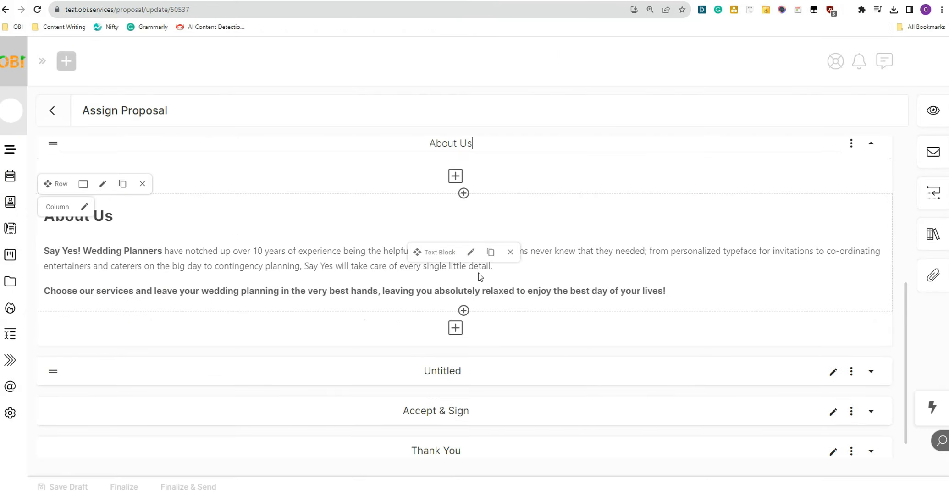
click(457, 348)
click(471, 363)
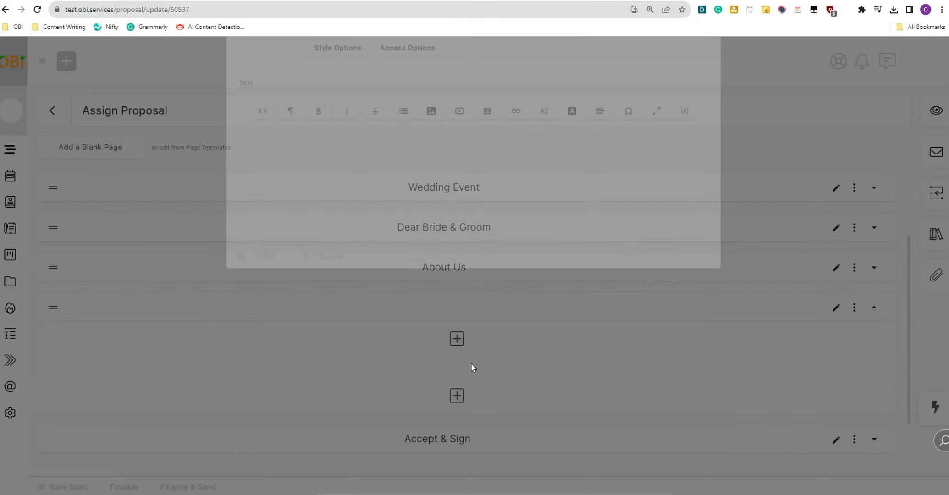
text(Our wedding consultants will take you through our briefing to find your ideal wedding date, themes and ideas, and most importantly - budget. With your agreement, we will then do the legwork by dealing with contracts, schedules, and insurance, to deliver your perfect wedding day on time and stress-free. Our professional wedding planning service covers every detail, including those you may not even have thought of: Exclusive wedding venues Photographer deals Bridal dress boutique visits Formal gown and suit hire Entertainment Catering Paperwork and legalities Ceremony structure and personalized vows Floristry designs, bouquets, and decorations Personalised invites and save the dates)
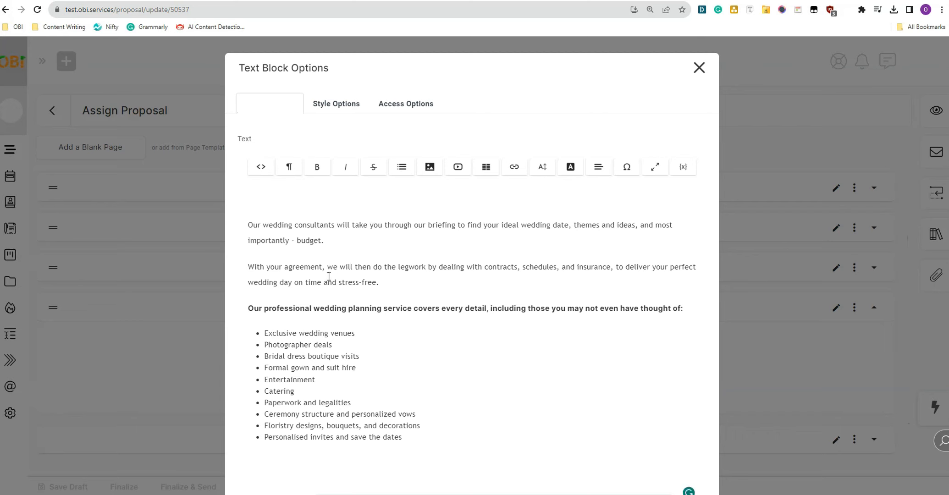
scroll(328, 278, down, 2)
drag(265, 271, 334, 304)
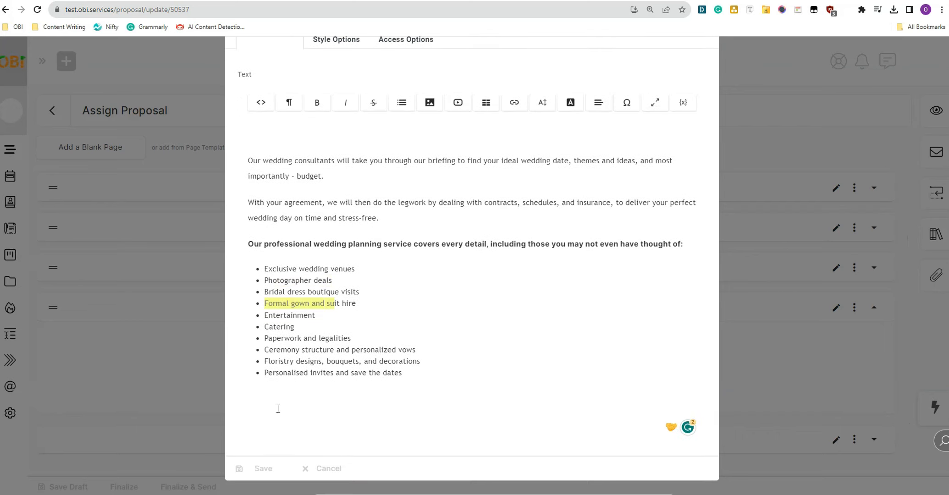
scroll(362, 149, up, 2)
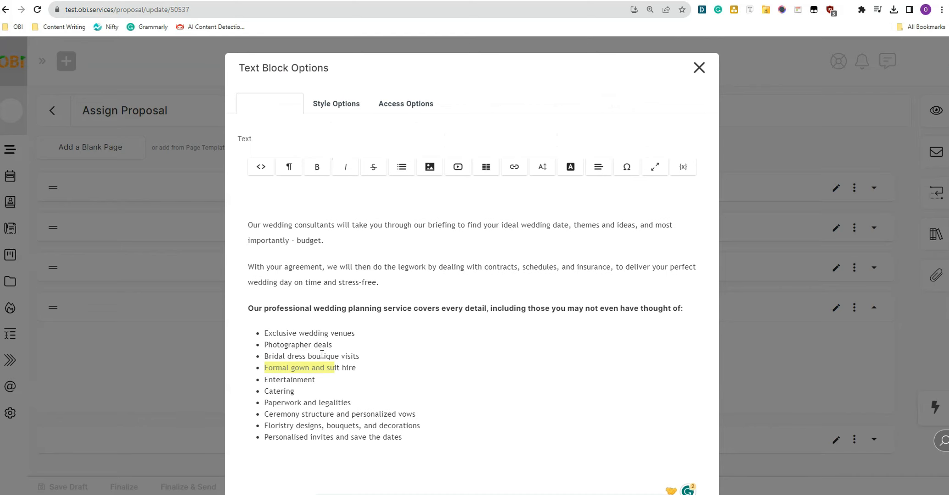
scroll(322, 354, down, 2)
click(277, 466)
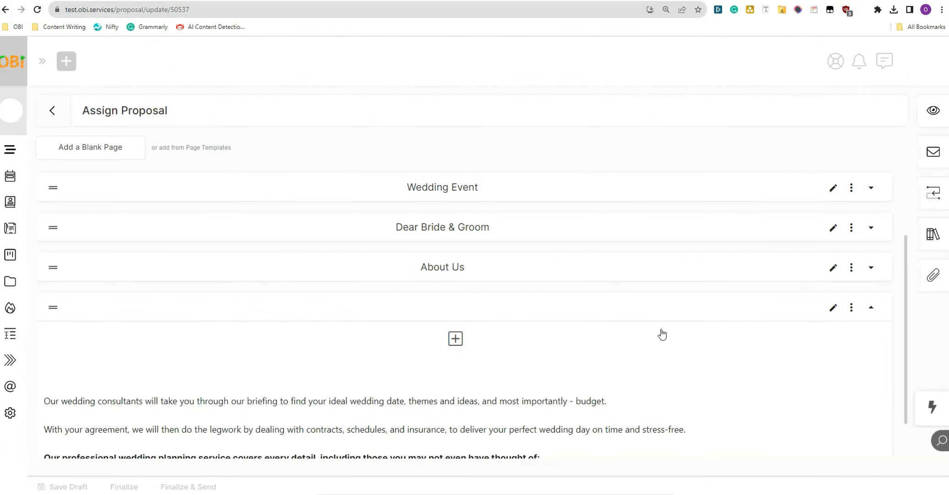
Step: Title the fourth page 'Services'
click(833, 307)
text(S)
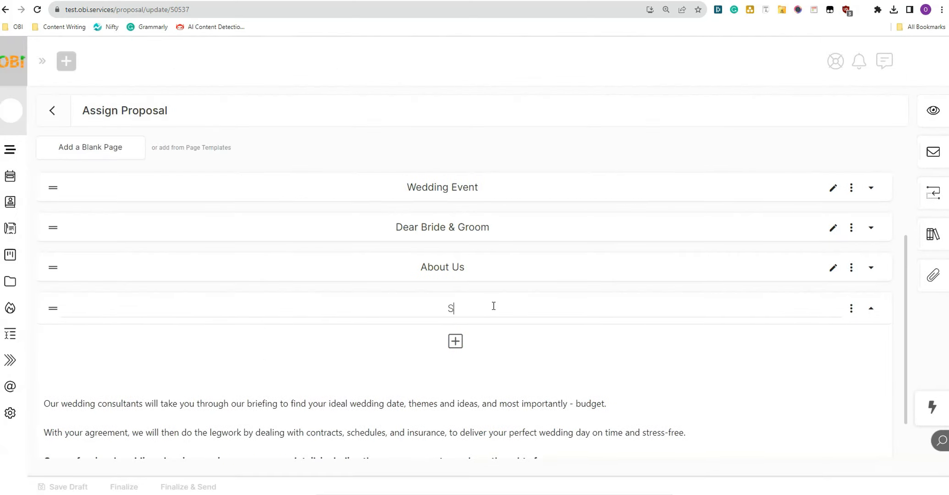
text(ervices)
scroll(498, 311, down, 4)
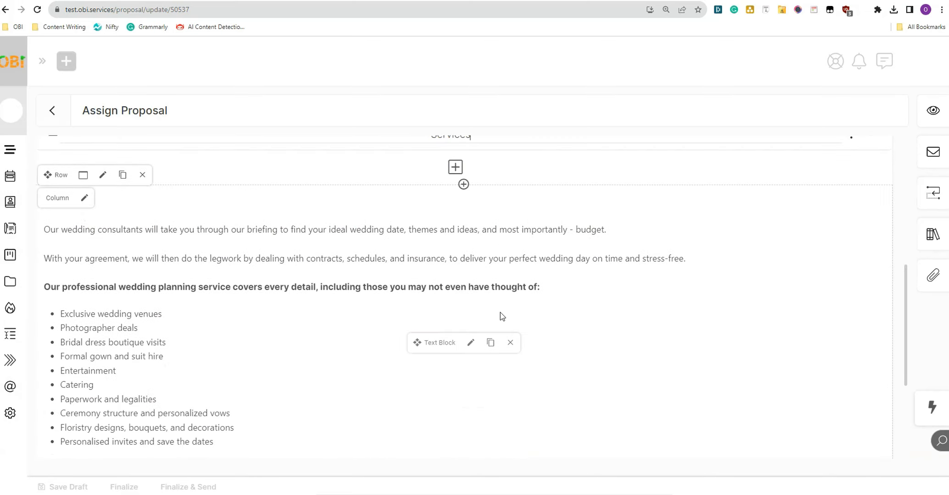
scroll(500, 313, down, 4)
Step: Set the Accept & Sign signature block's custom agreement confirmation message and save it
click(833, 384)
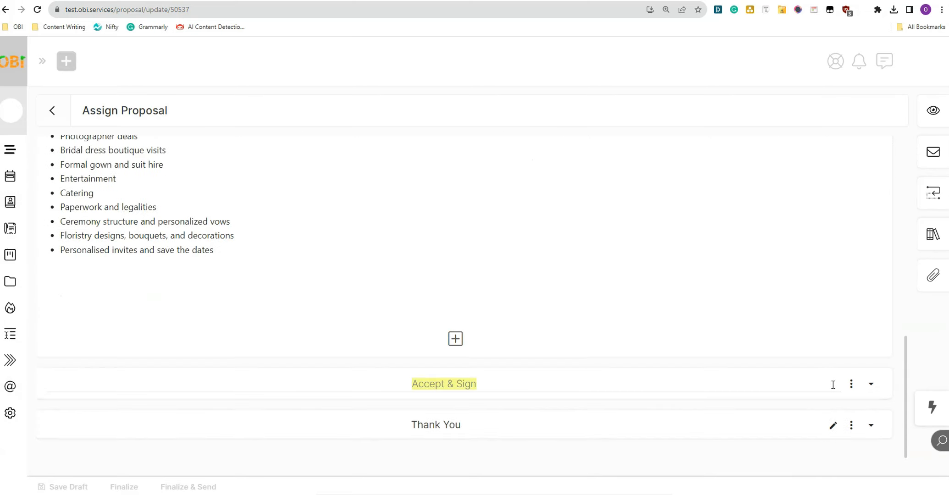
click(851, 384)
click(788, 402)
click(869, 385)
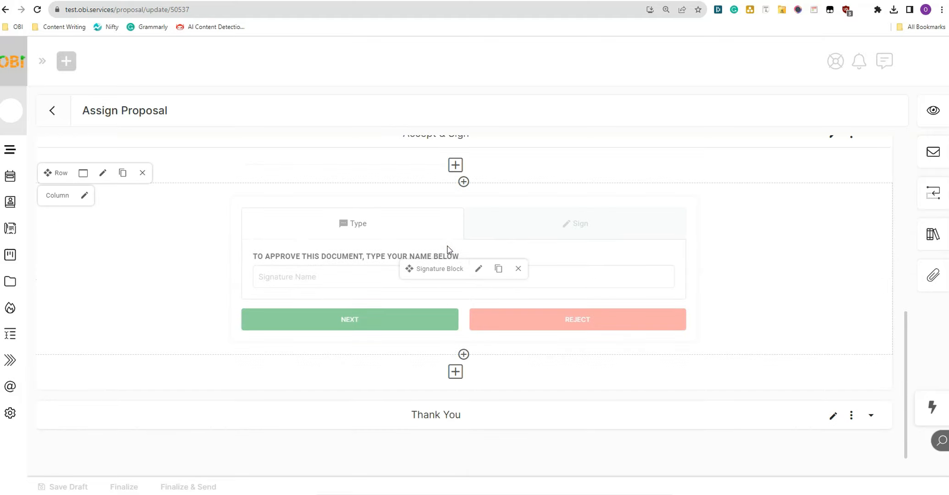
click(480, 271)
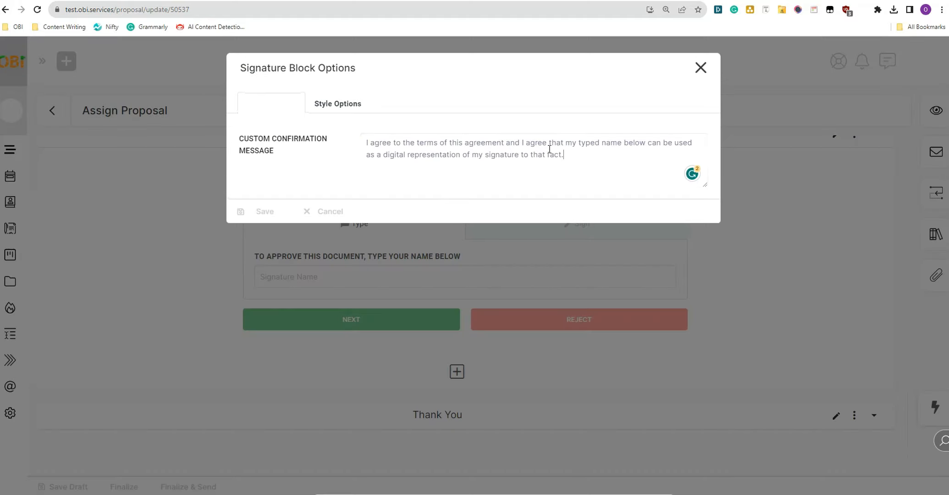
click(259, 213)
scroll(500, 358, down, 1)
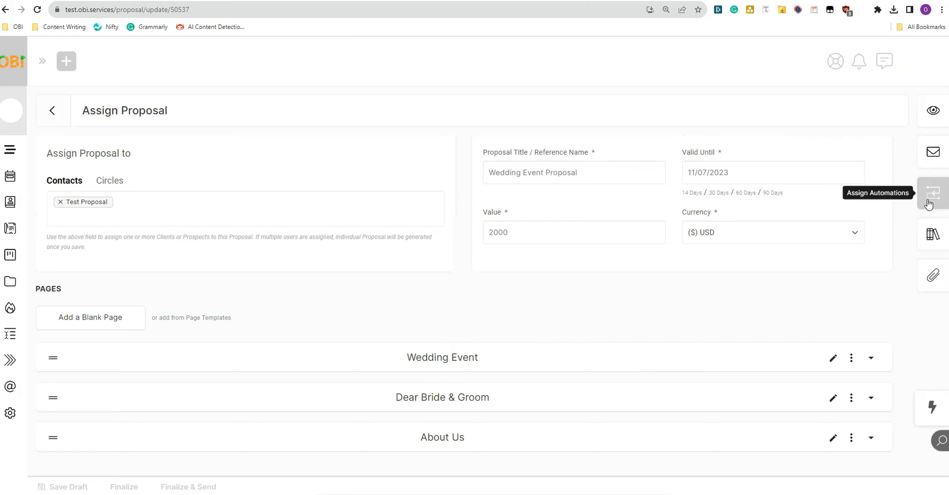
Step: Add a Generate Document action to the proposal's on-approval automations
click(928, 204)
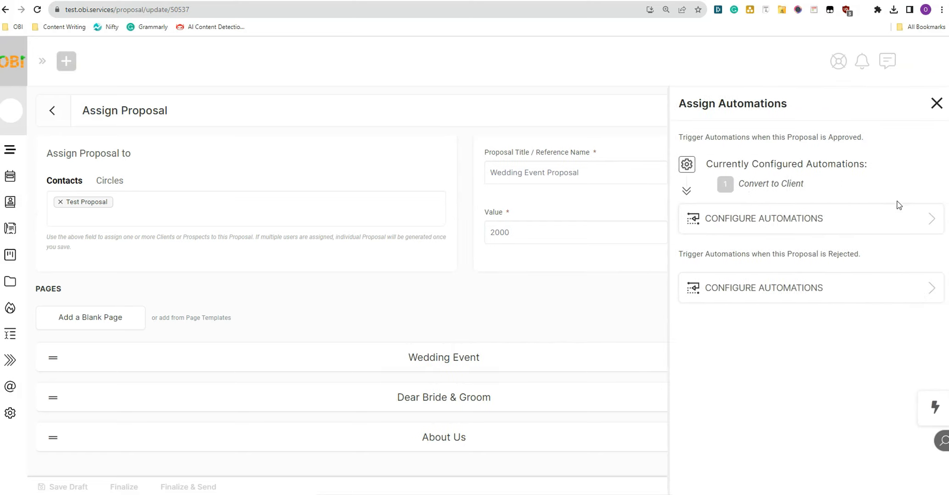
click(763, 220)
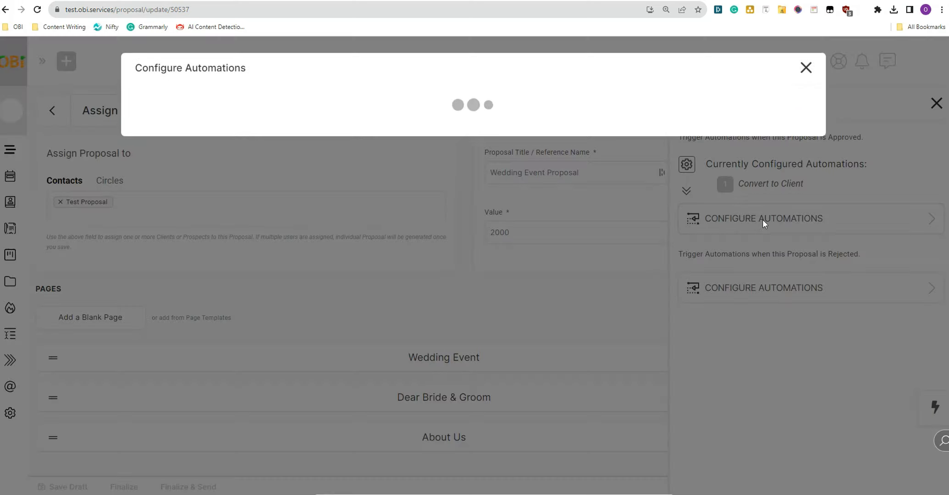
click(463, 117)
click(446, 106)
text(docu)
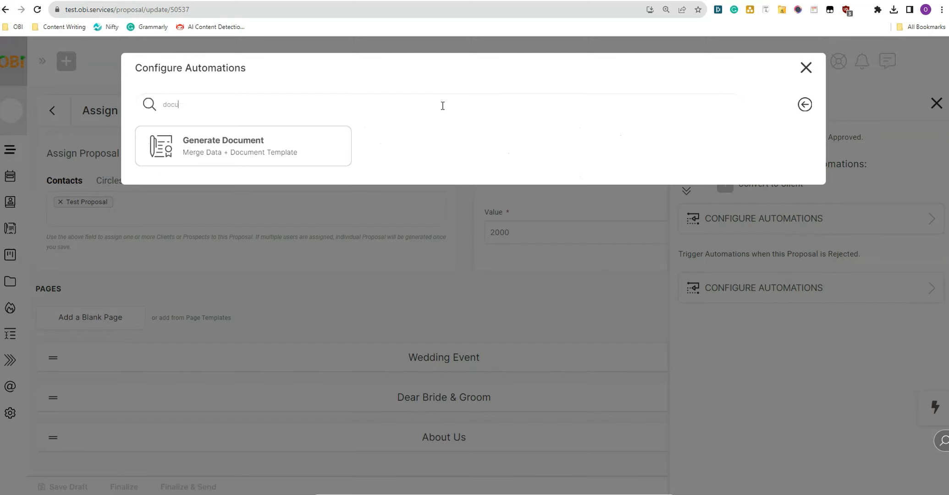
click(266, 147)
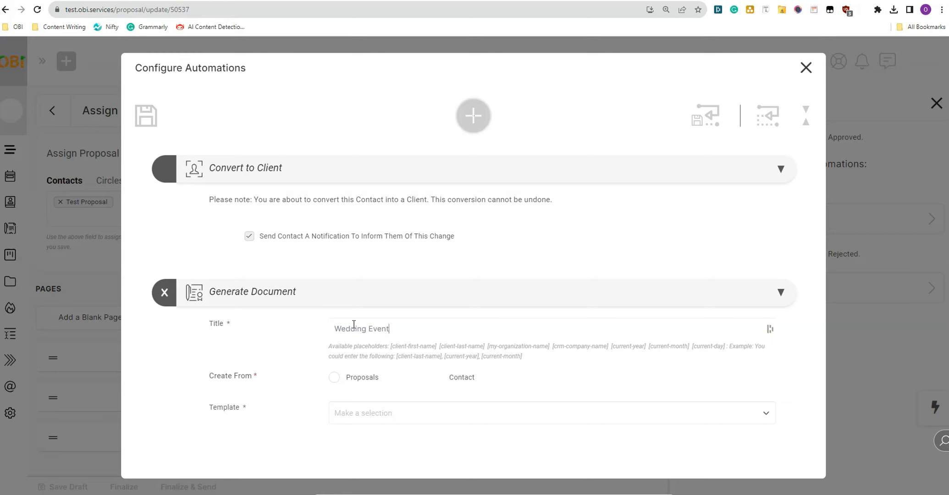
Step: Title it 'Wedding Event Proposal Document' using the Wedding Proposal Contract template, save, and preview
text(Proposal Document)
click(404, 415)
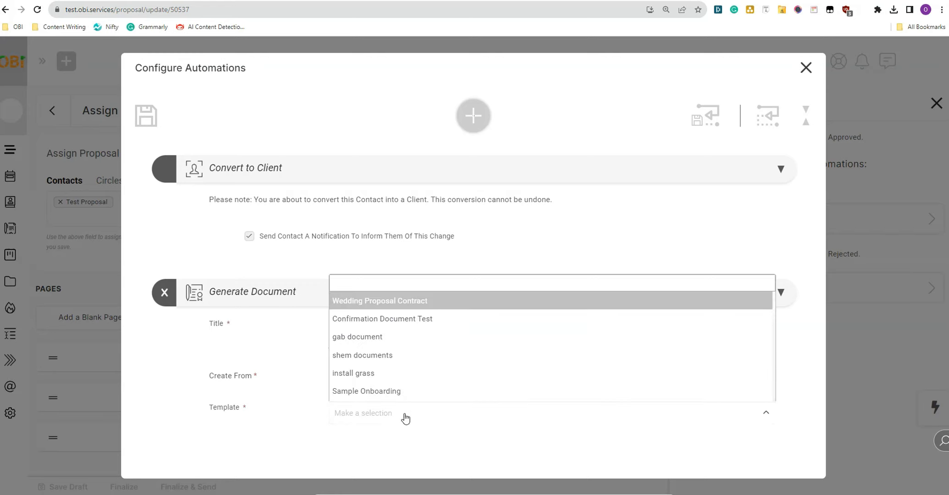
click(458, 304)
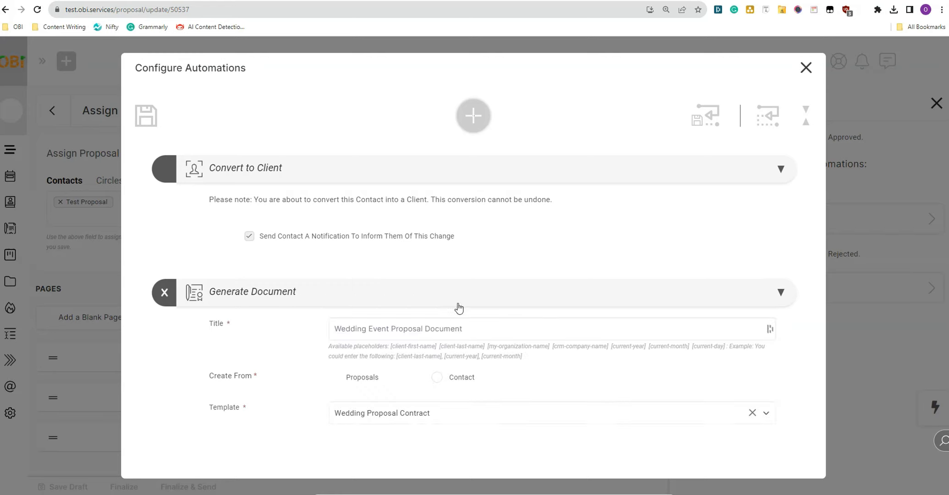
click(146, 122)
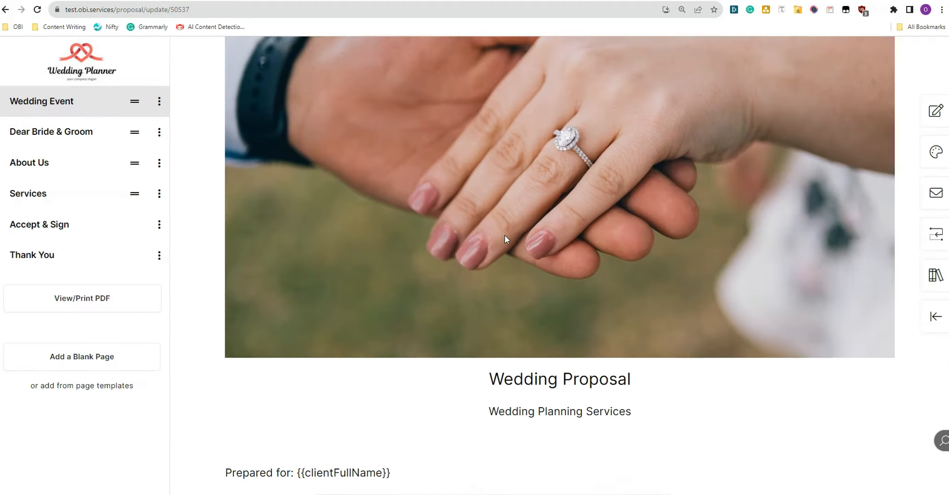
scroll(506, 238, down, 3)
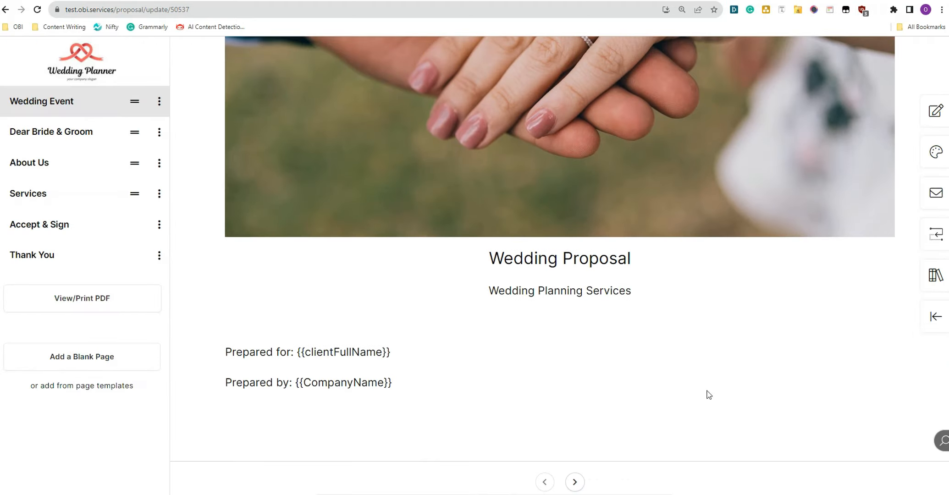
click(574, 481)
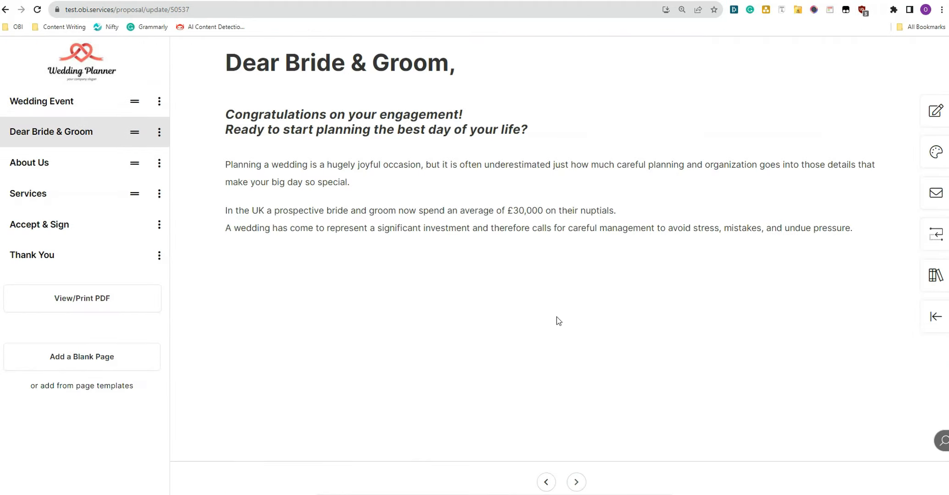
Step: Step through About Us, Services, Accept & Sign and Thank You, then return to the editor
click(573, 482)
click(573, 483)
click(575, 482)
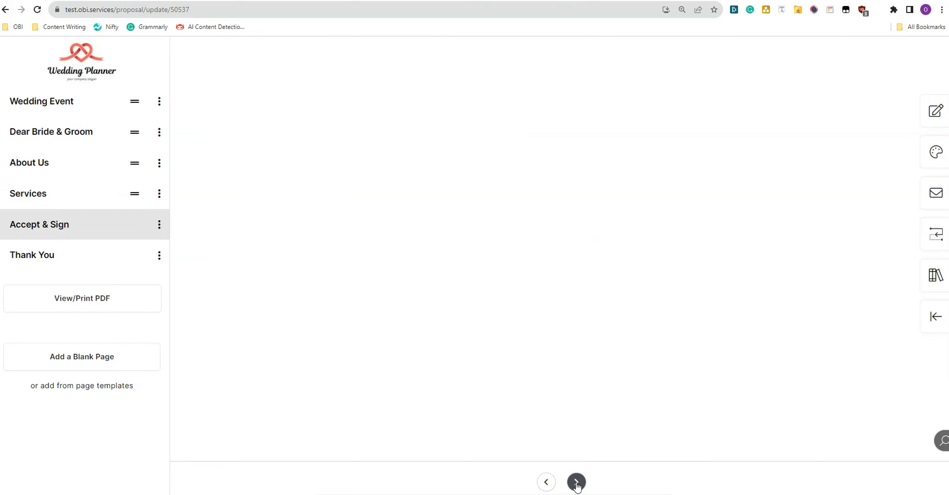
click(576, 482)
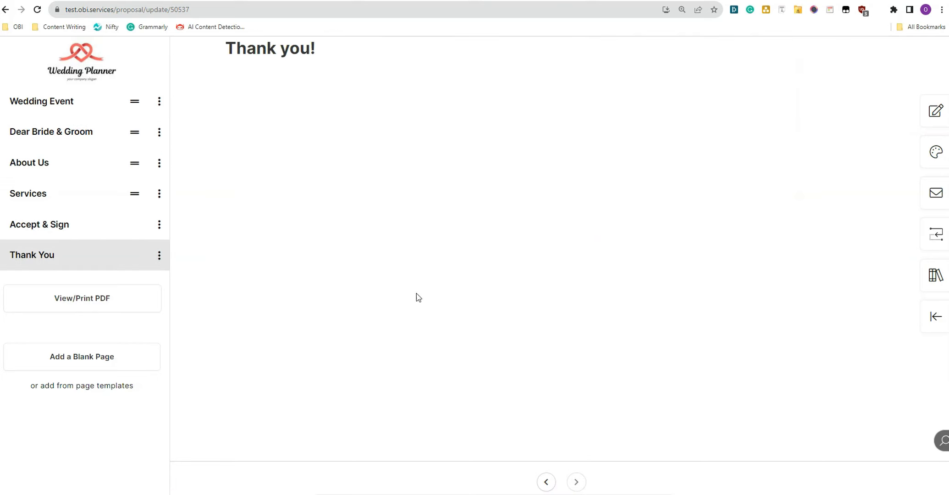
click(939, 321)
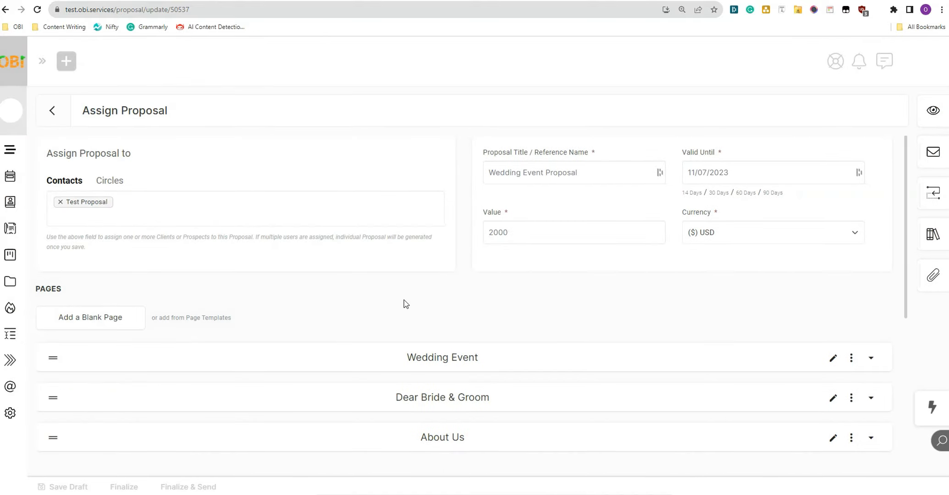
Step: Send the Wedding Event Proposal, log in as the test contact, and open its proposal notification
click(174, 489)
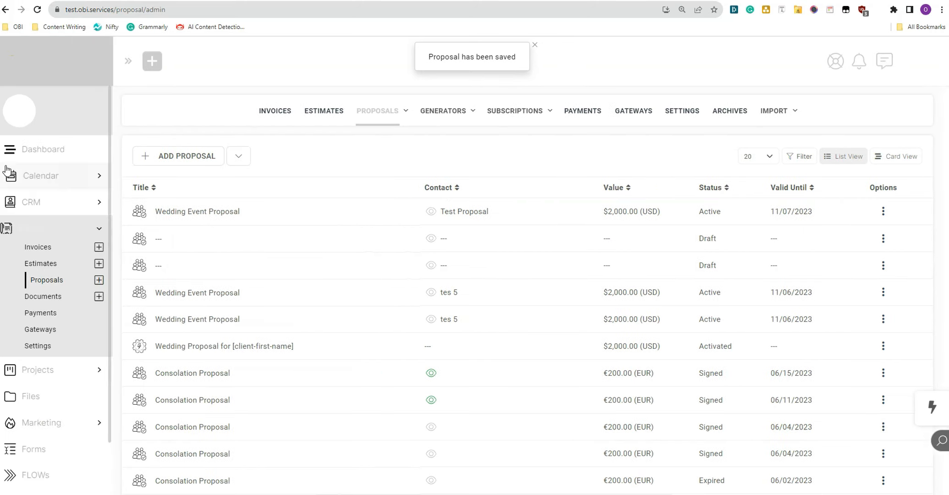
click(10, 202)
click(910, 220)
click(808, 241)
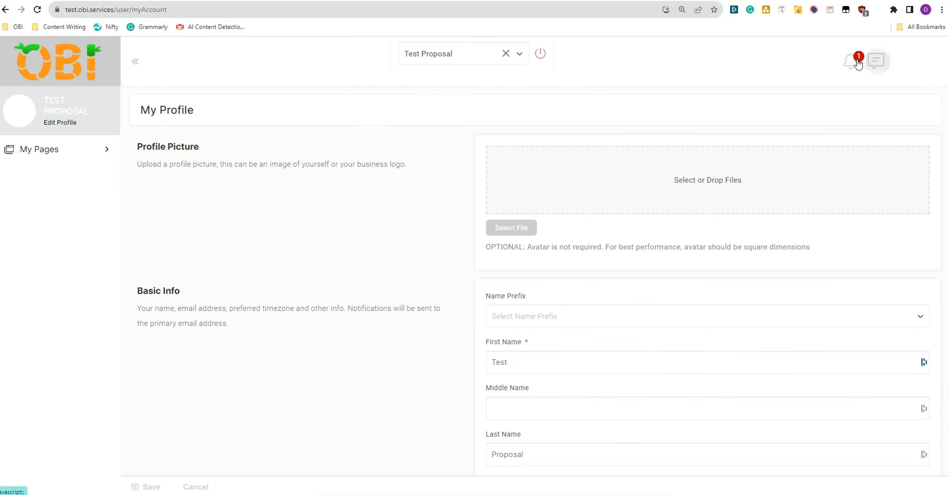
click(856, 61)
click(743, 180)
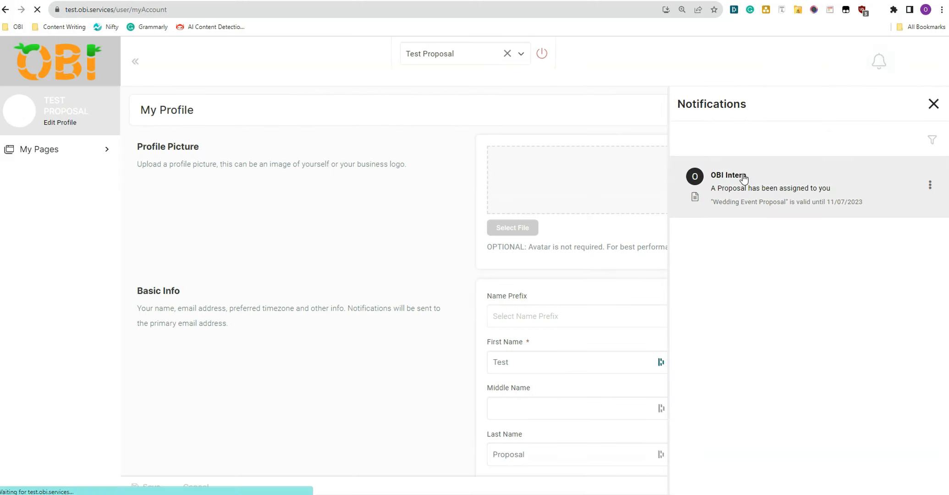
Step: As the client, page through Dear Bride & Groom, About Us and Services to Accept & Sign
scroll(607, 420, down, 5)
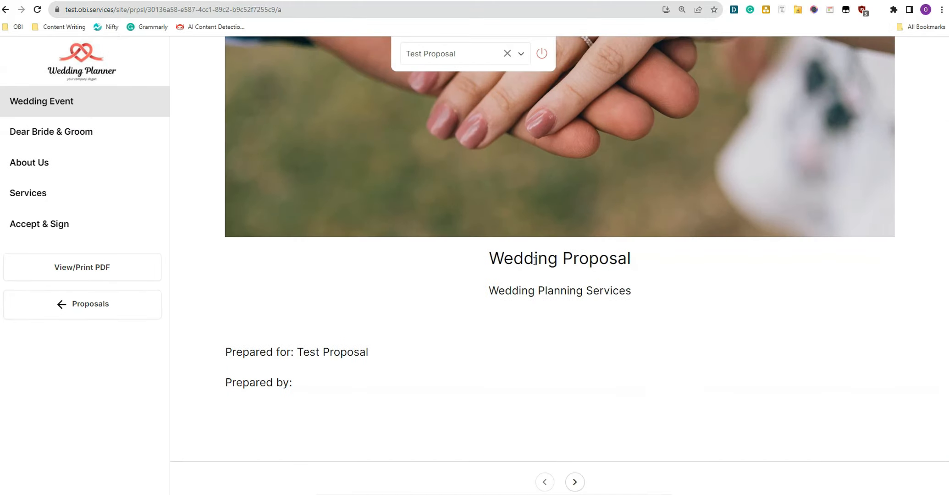
click(576, 482)
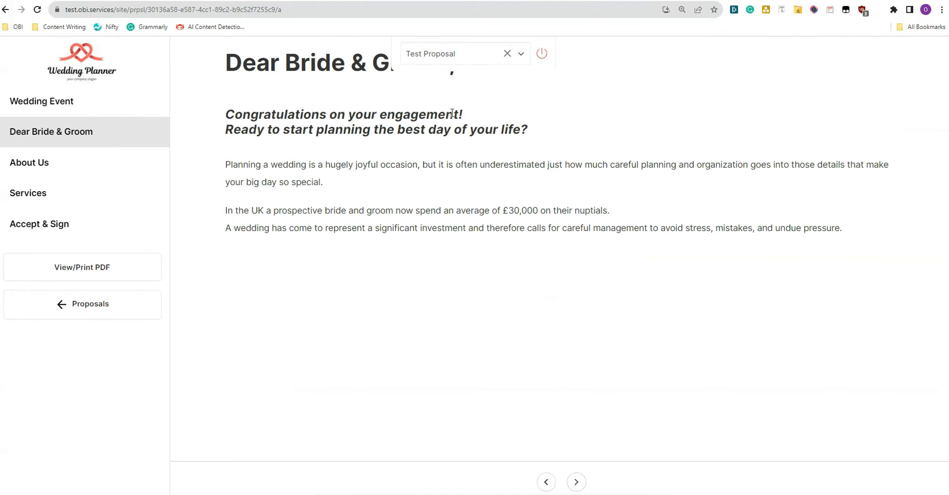
click(576, 481)
click(576, 481)
drag(243, 179, 409, 309)
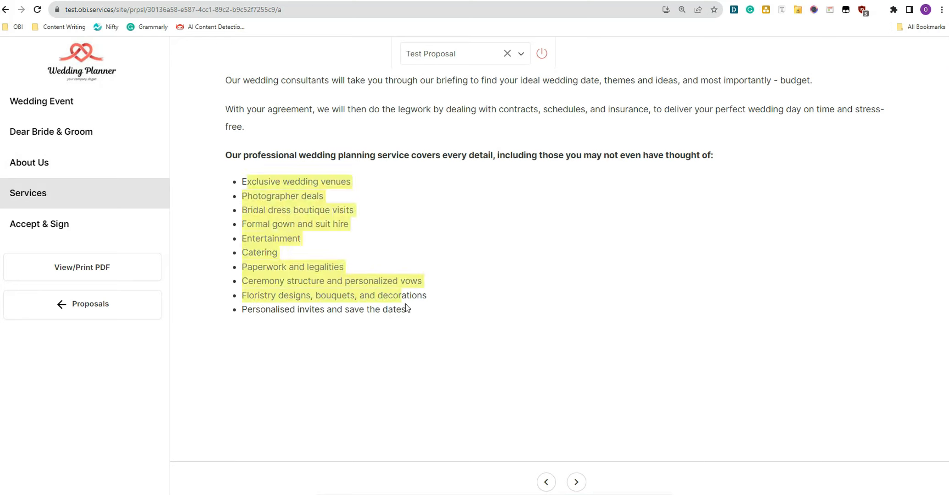
click(477, 315)
click(576, 481)
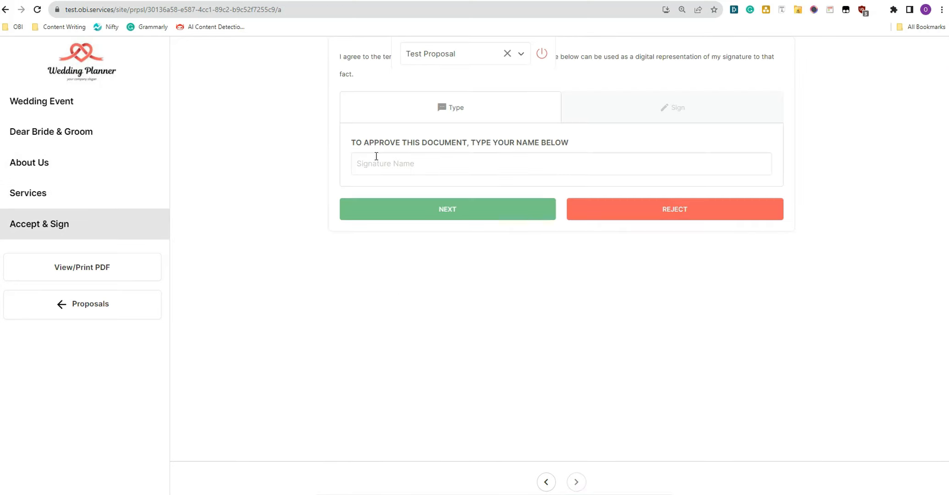
Step: Enter a signature name and accept and sign the proposal
click(528, 161)
text(test)
click(493, 216)
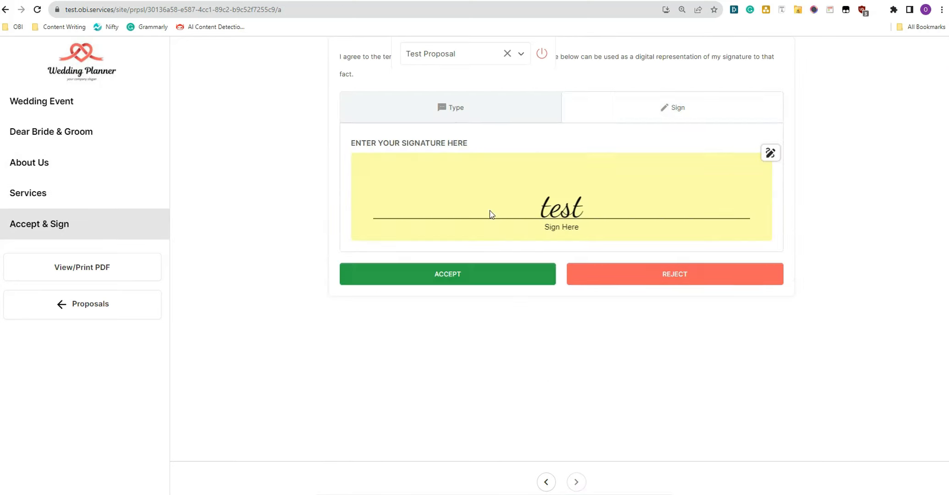
click(500, 272)
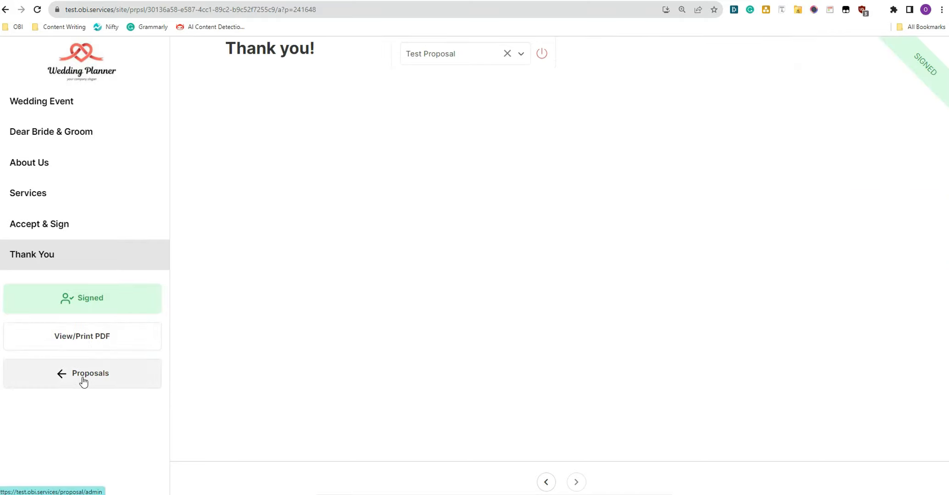
Step: Open the signed Wedding Event Proposal and page through it to the signed Accept & Sign page
click(63, 380)
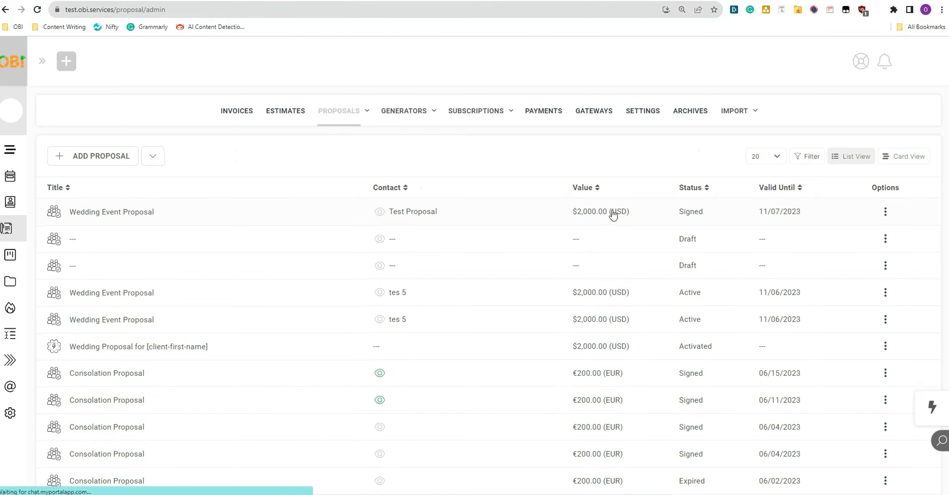
click(665, 222)
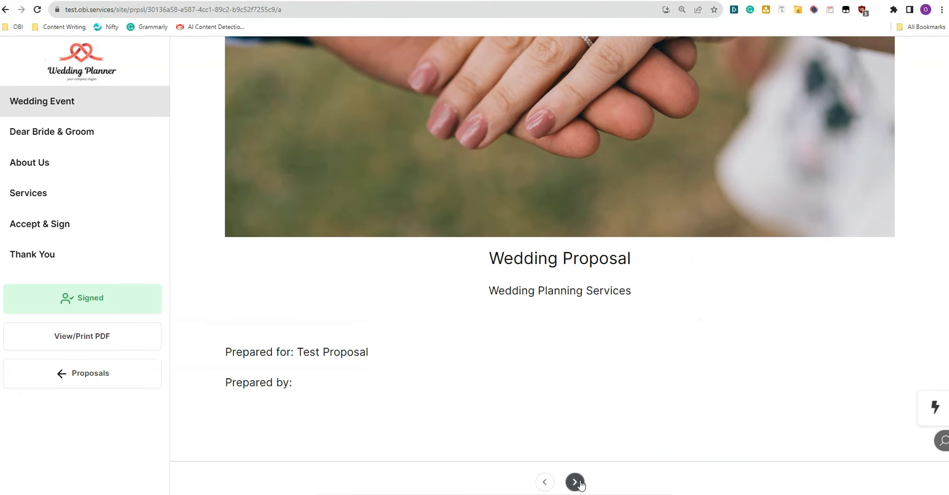
click(575, 482)
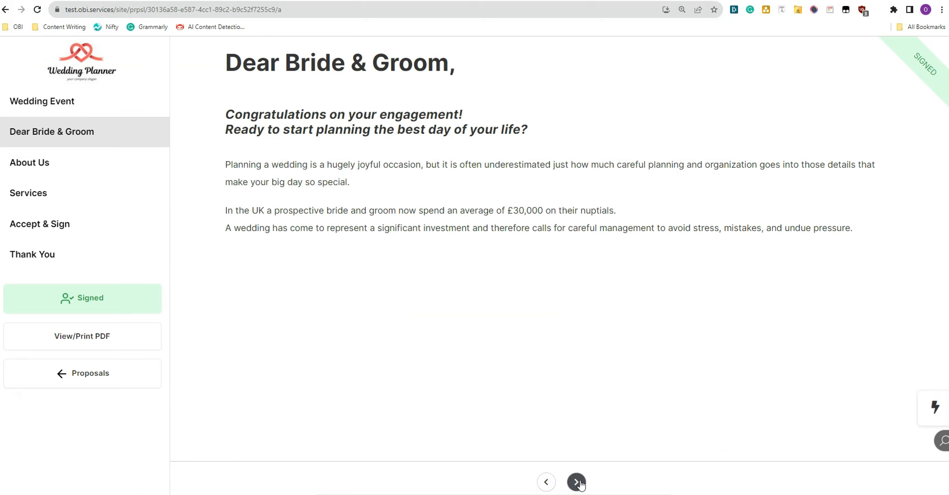
click(577, 481)
click(576, 482)
click(576, 482)
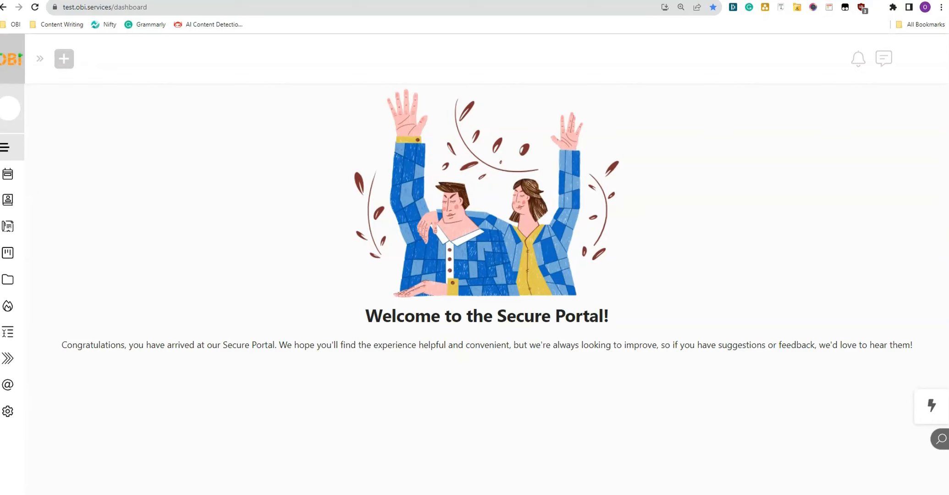
Step: Open the Proposals Full Templates list and start a new proposal template
mouse_move(4, 222)
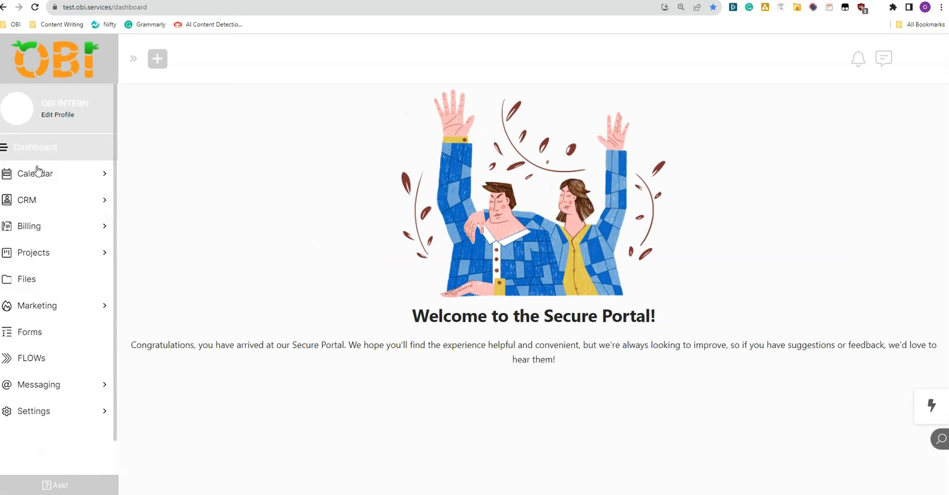
click(50, 229)
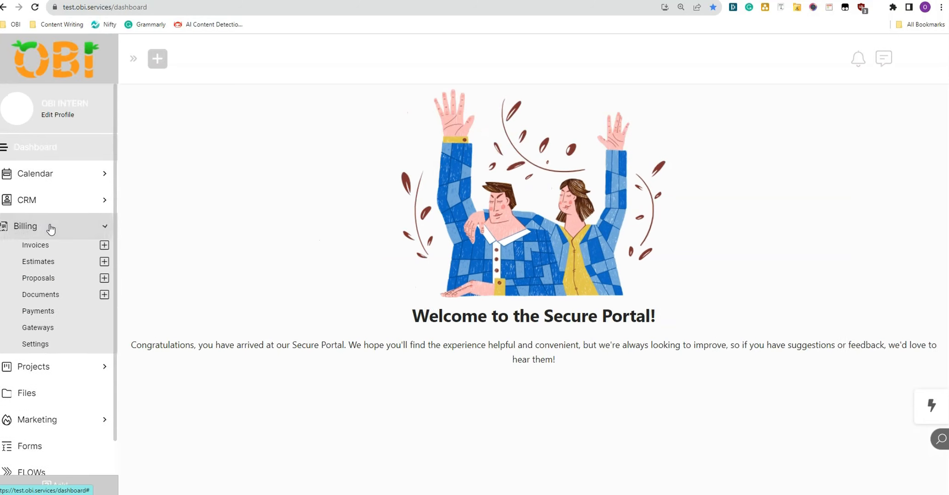
click(35, 280)
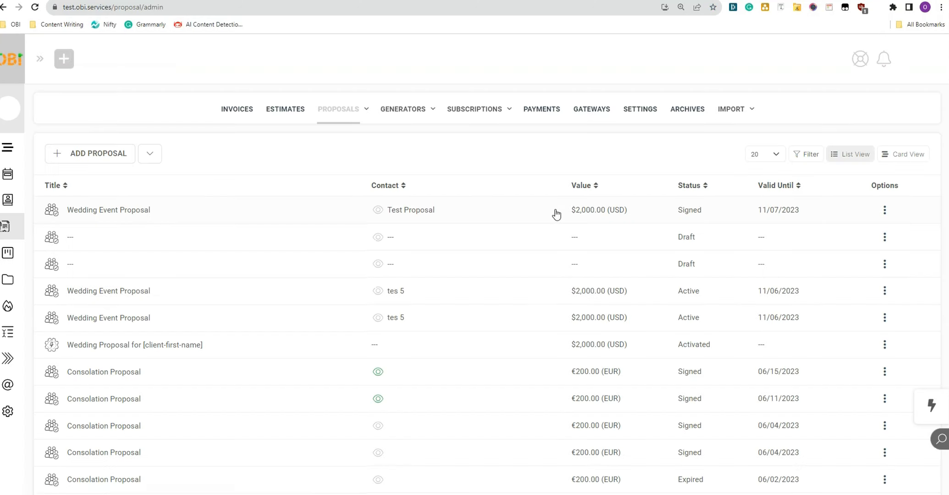
mouse_move(340, 110)
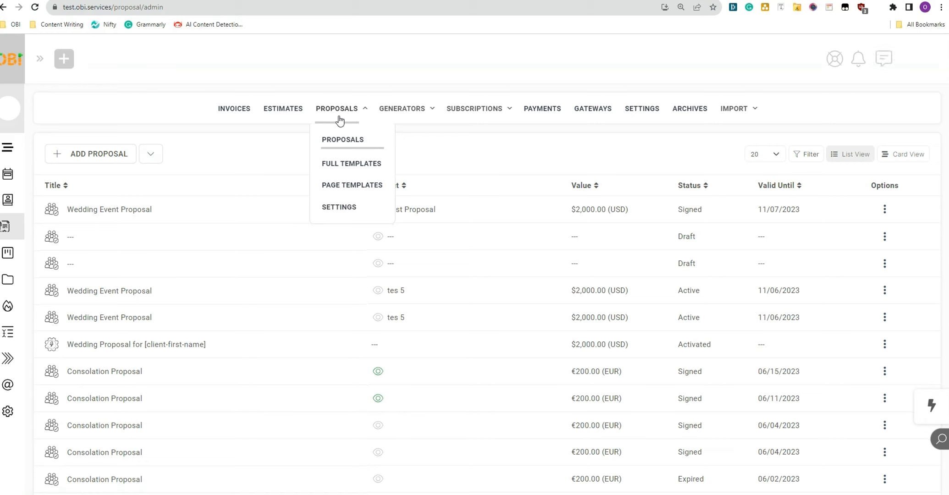
click(339, 165)
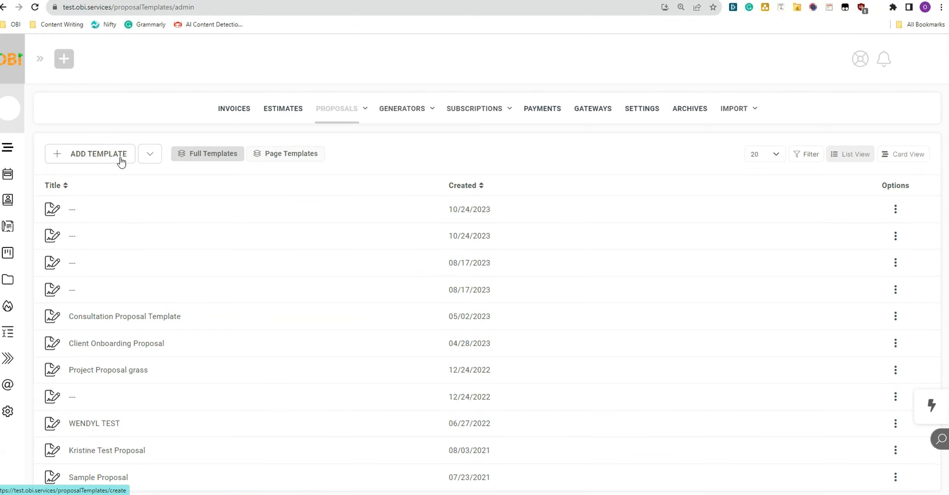
click(121, 159)
Step: Title the new template 'WEDDING EVENT PROPOSAL TEMPLATE'
click(169, 170)
text(WEDDIN)
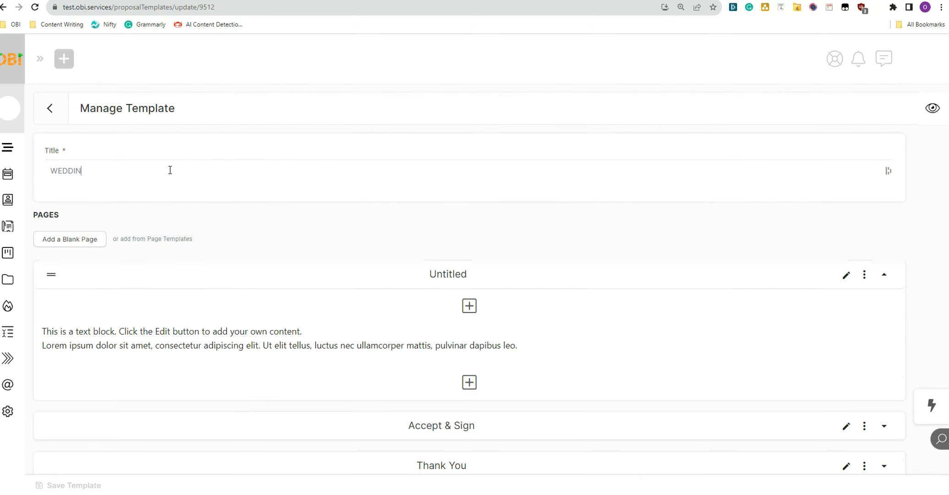
text(G EVENT PROPOSAL TEMPLA)
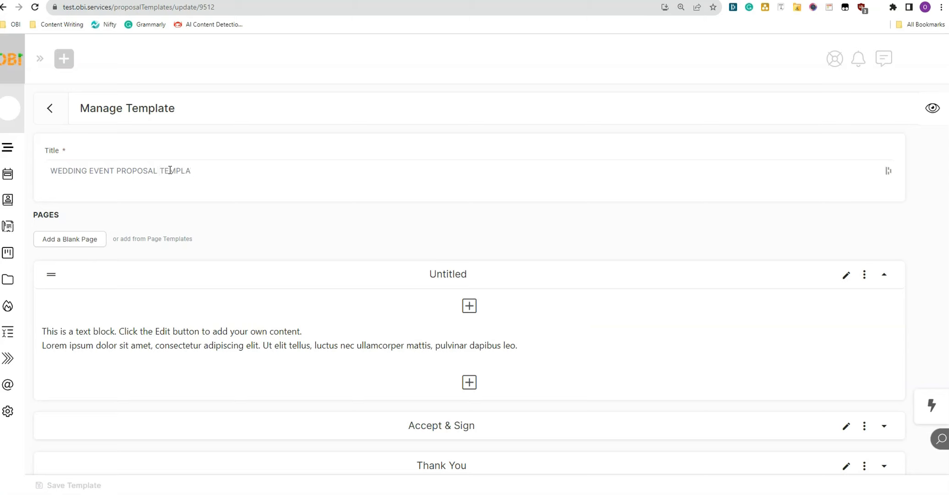
text(TE)
scroll(412, 214, down, 1)
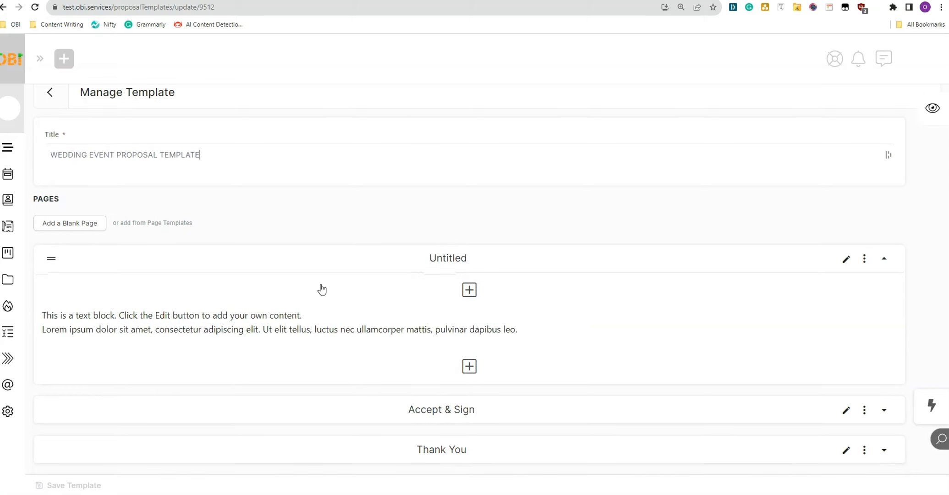
Step: Paste the prepared wedding cover content into the first page's text block and save it
mouse_move(297, 328)
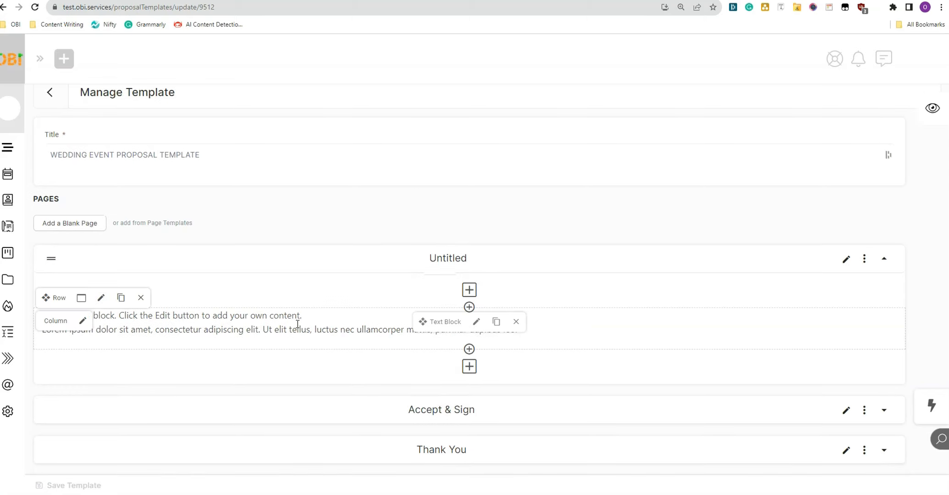
click(475, 322)
right_click(261, 197)
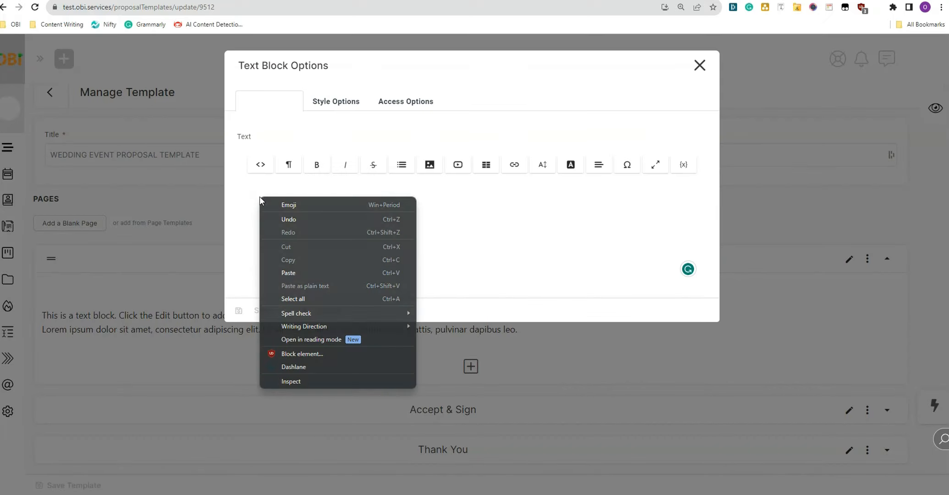
click(299, 272)
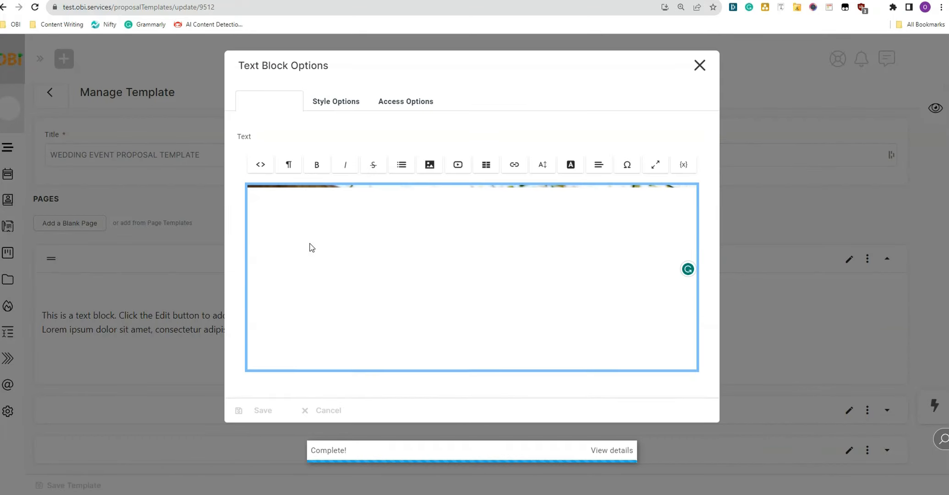
scroll(323, 388, down, 2)
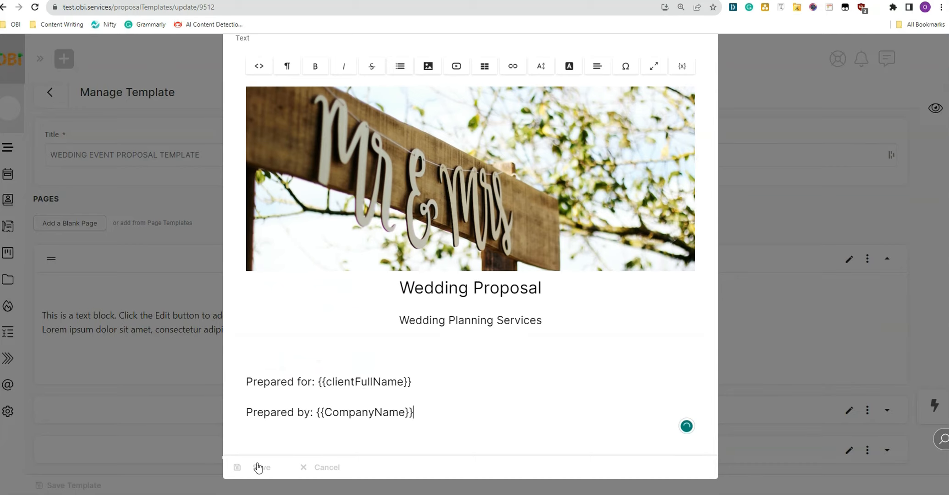
click(258, 467)
Step: Rename the template's first page to 'Wedding Proposal'
scroll(733, 160, down, 3)
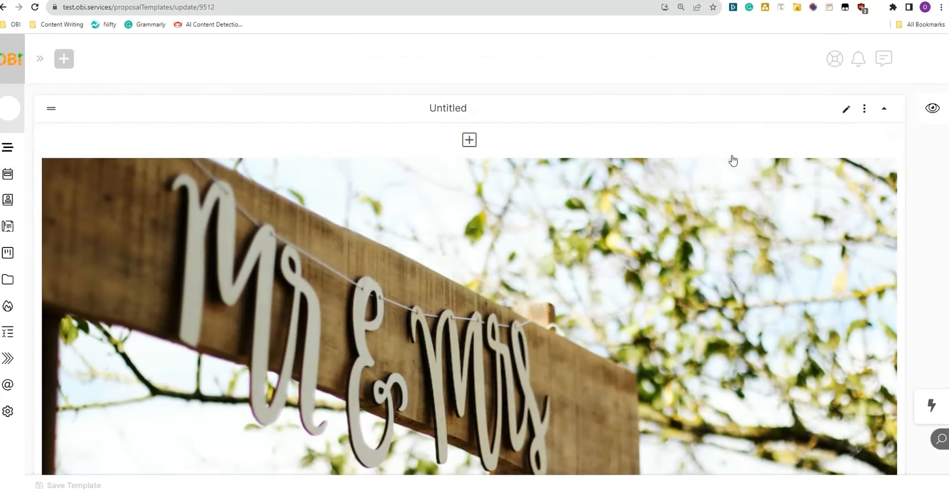
scroll(733, 161, down, 5)
drag(398, 333, 541, 333)
key(ctrl+c)
scroll(541, 333, up, 6)
click(845, 161)
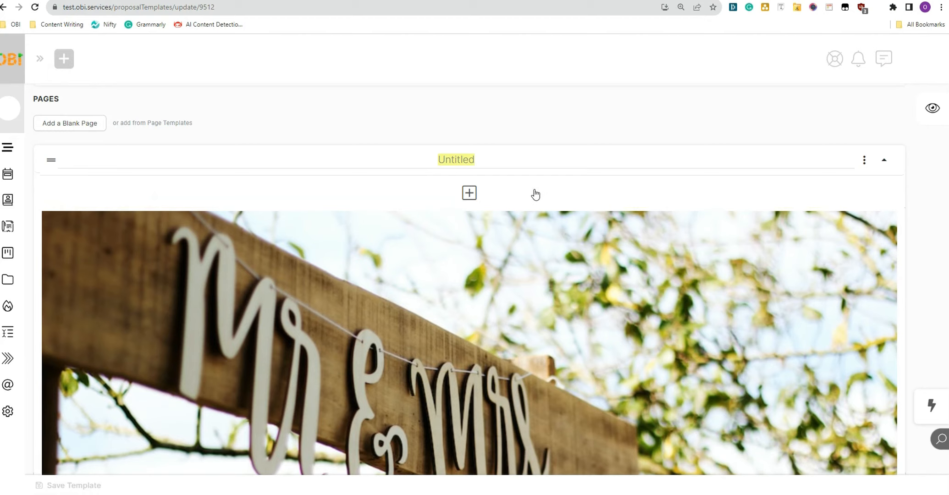
key(ctrl+v)
scroll(523, 342, down, 4)
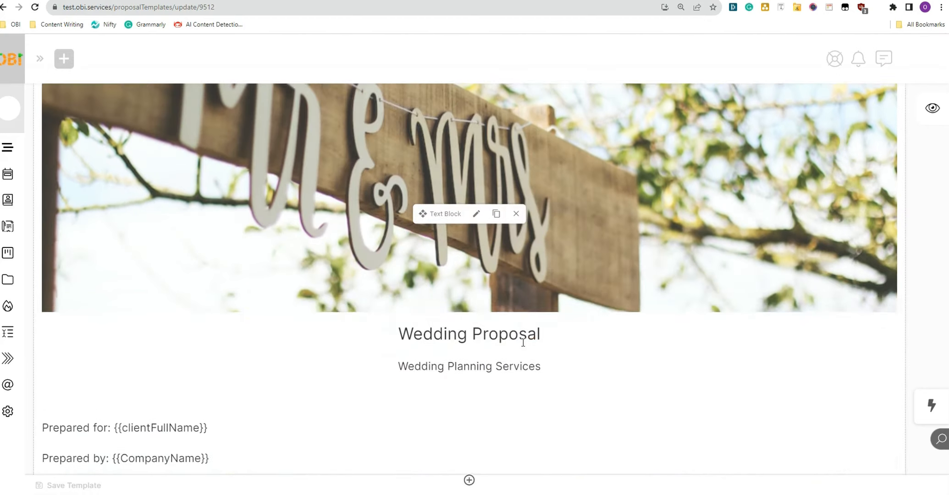
scroll(523, 342, down, 4)
scroll(516, 345, up, 8)
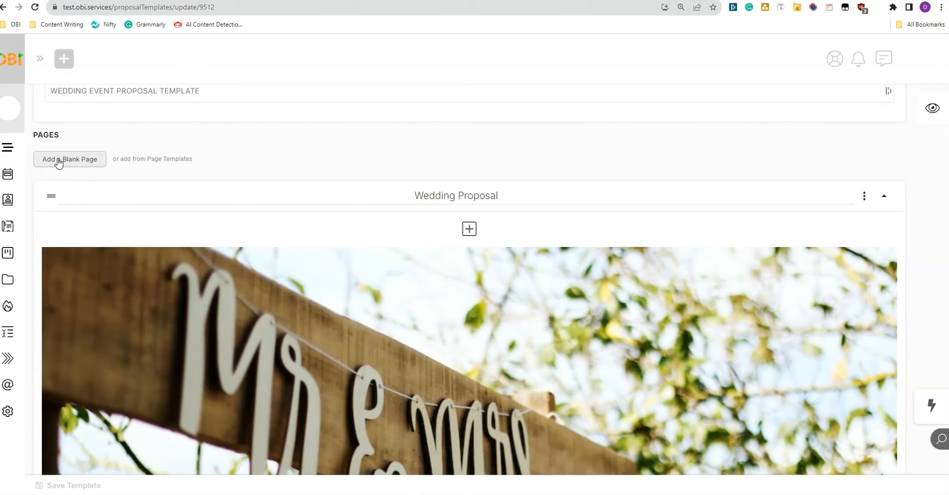
Step: Add a blank page and save its text block with a centred THANK YOU! heading
click(58, 160)
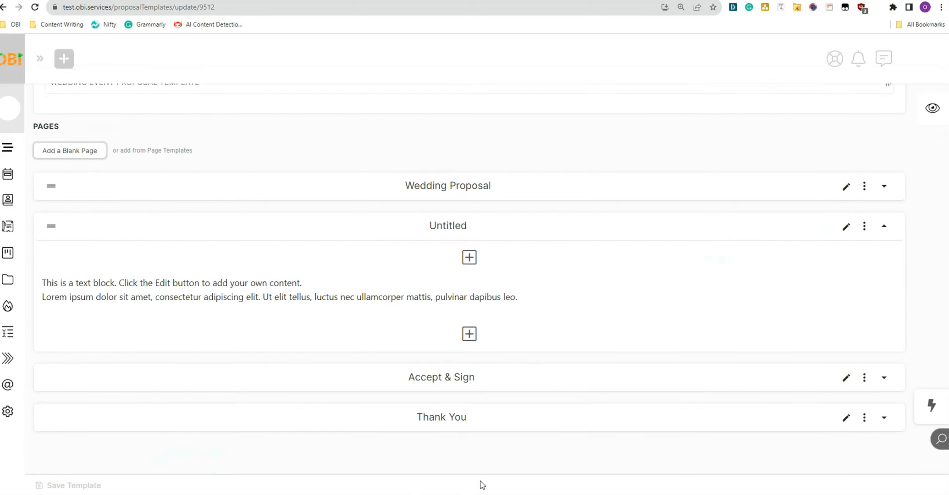
mouse_move(380, 289)
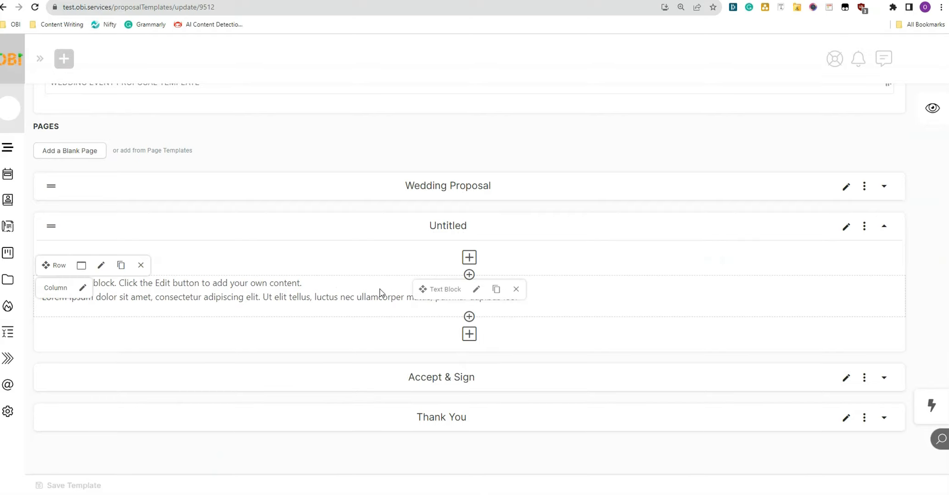
click(319, 293)
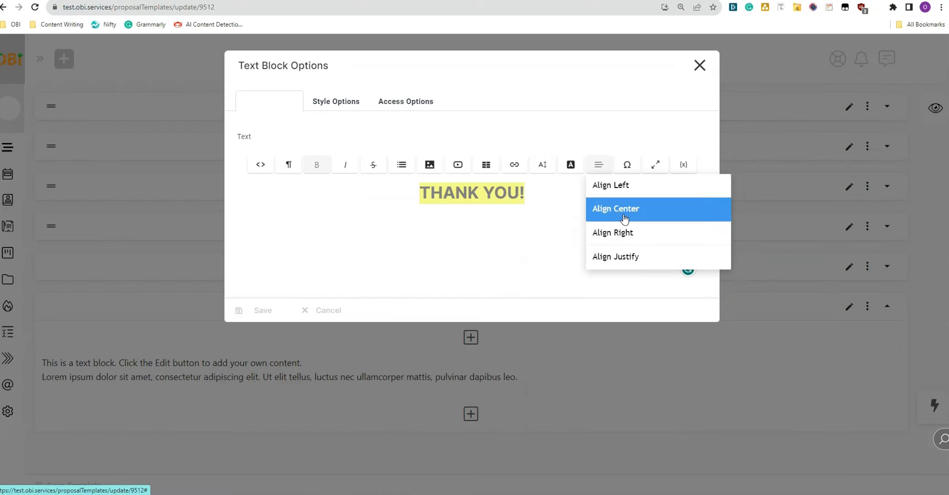
click(624, 217)
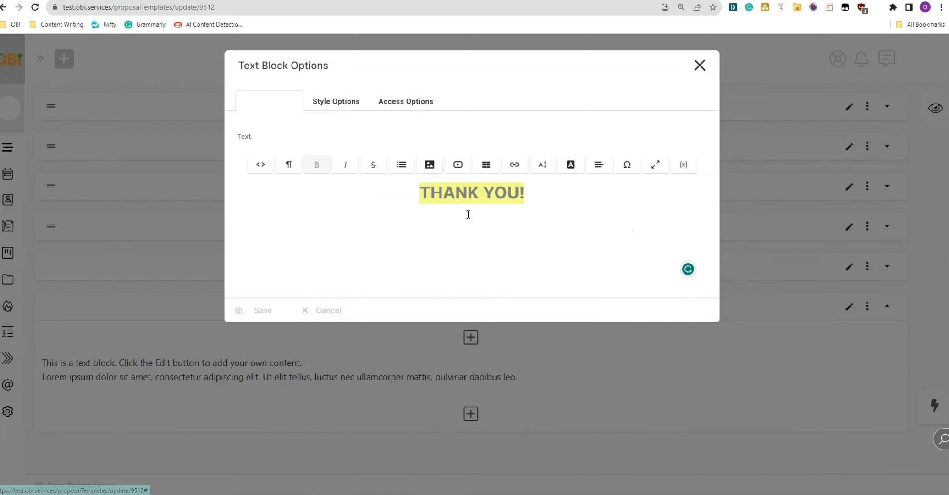
click(468, 215)
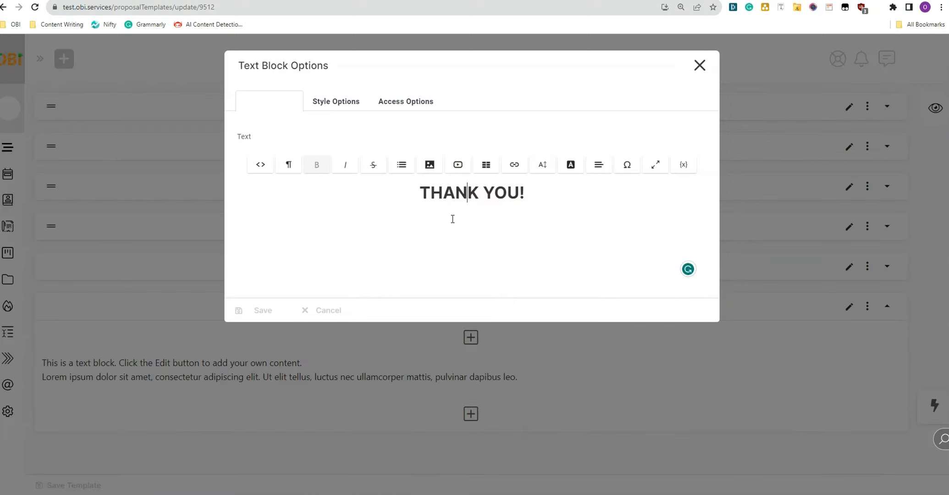
click(251, 317)
Step: Paste the digital-signature agreement as the signature block's custom confirmation message and save
mouse_move(453, 243)
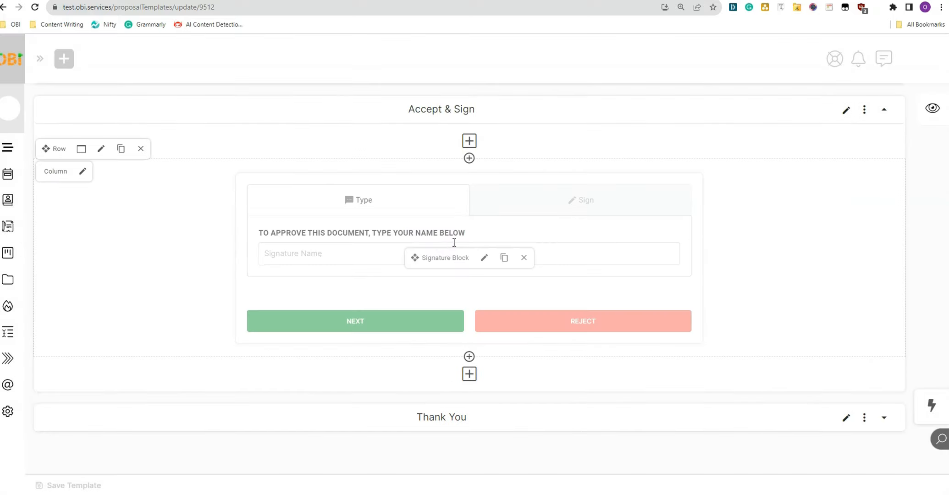
click(483, 259)
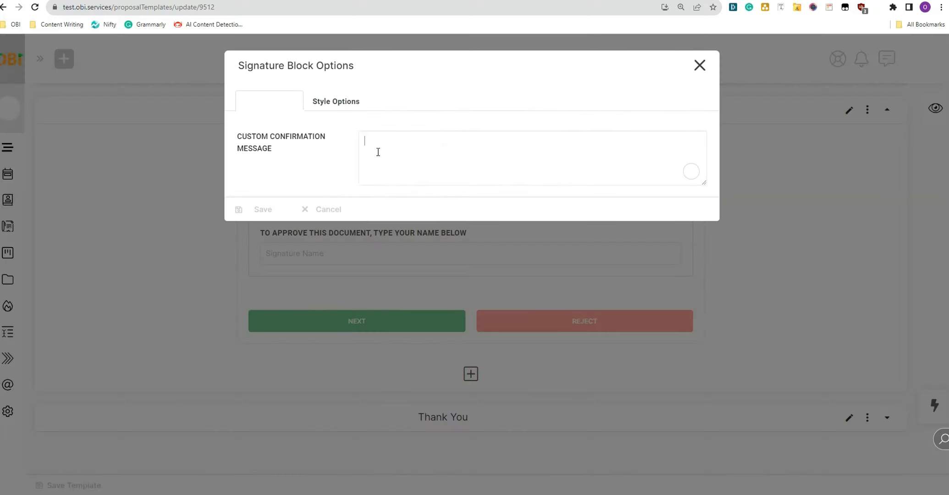
right_click(377, 152)
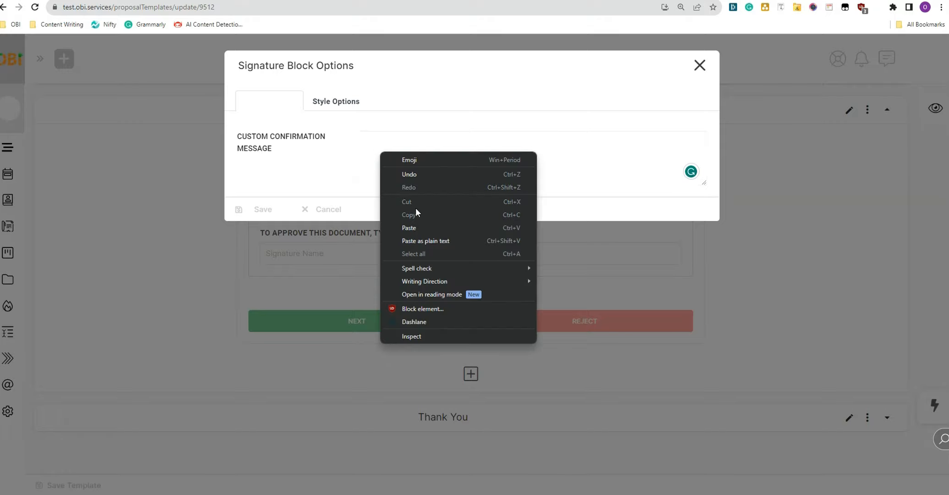
click(417, 227)
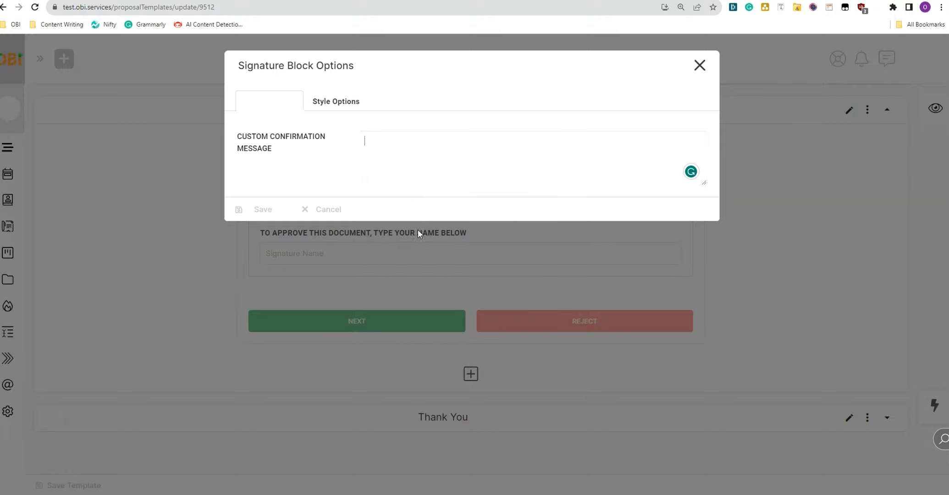
click(263, 210)
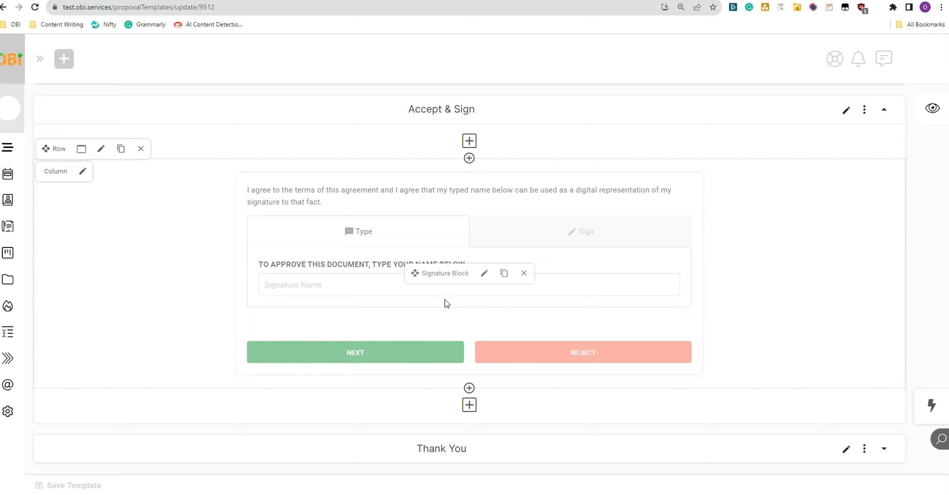
scroll(445, 300, down, 1)
click(883, 417)
Step: Preview the Dear Bride & Groom, About Us, Planning Services and Accept & Sign pages, then save the template
scroll(496, 342, up, 2)
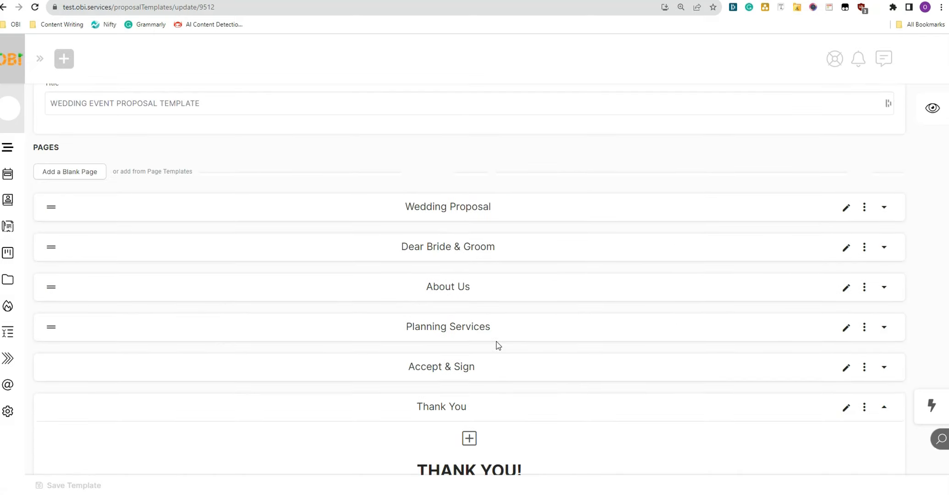
scroll(498, 345, up, 1)
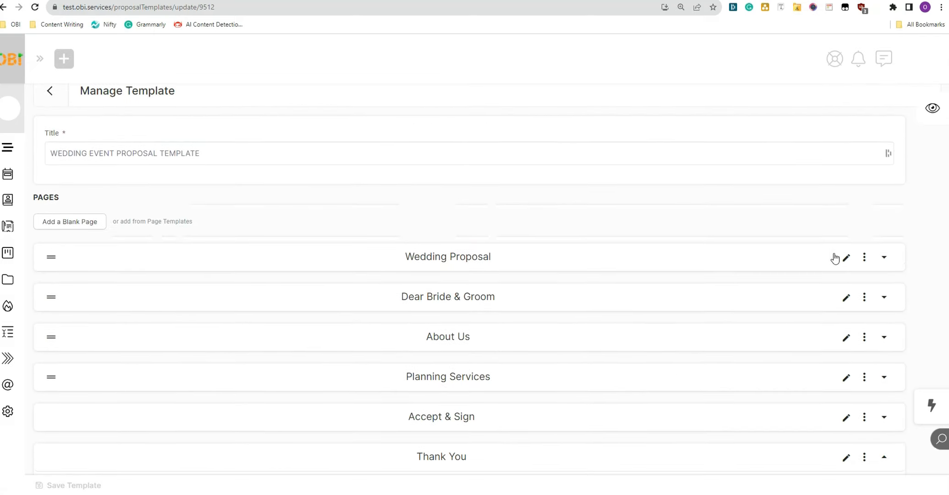
click(945, 119)
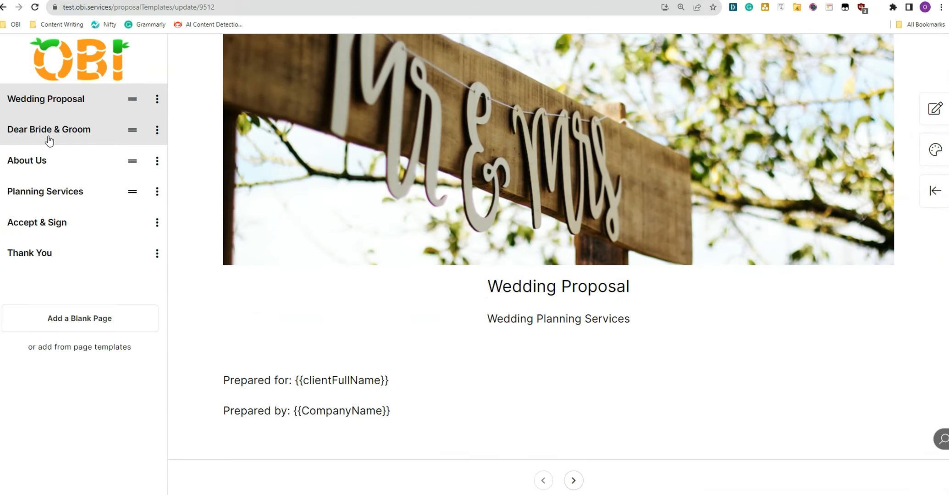
click(48, 137)
click(15, 163)
click(44, 196)
click(59, 222)
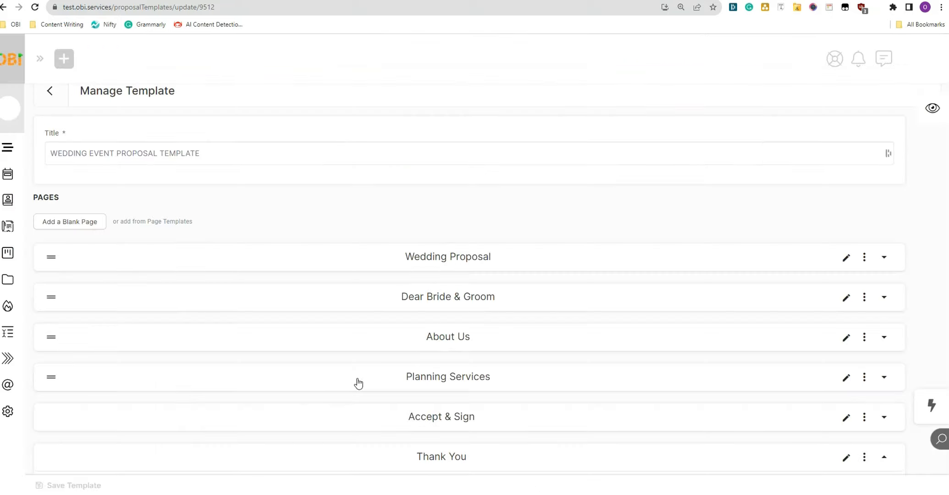
scroll(358, 384, down, 4)
click(68, 488)
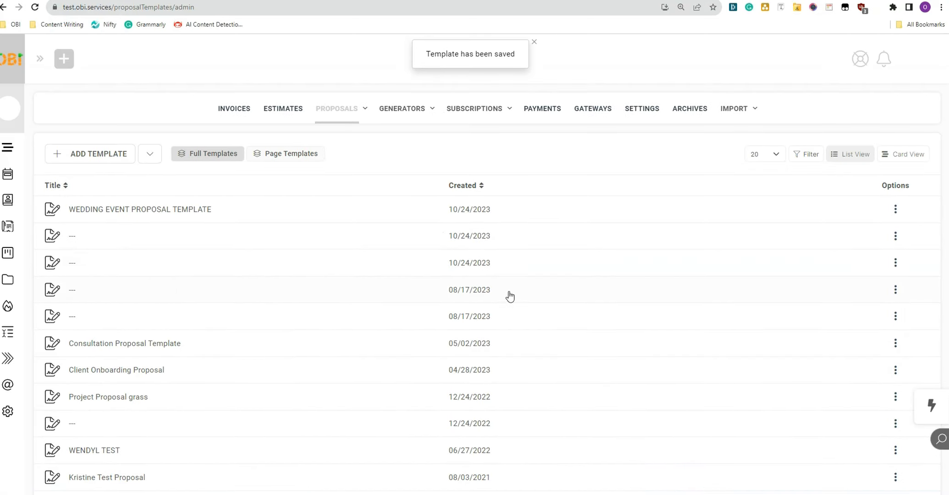
Step: Create a proposal for the test contact titled 'WEDDING EVENT PROPOSAL WITH TEMPLATE'
mouse_move(337, 118)
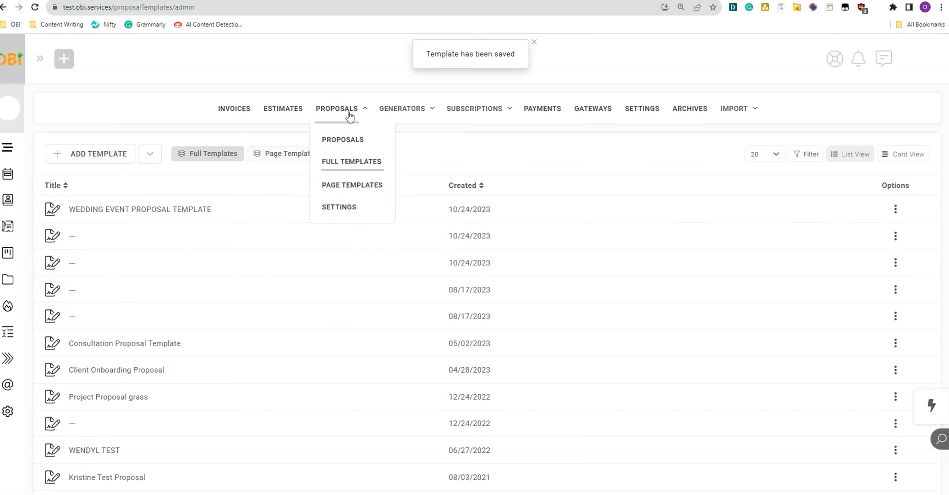
click(342, 140)
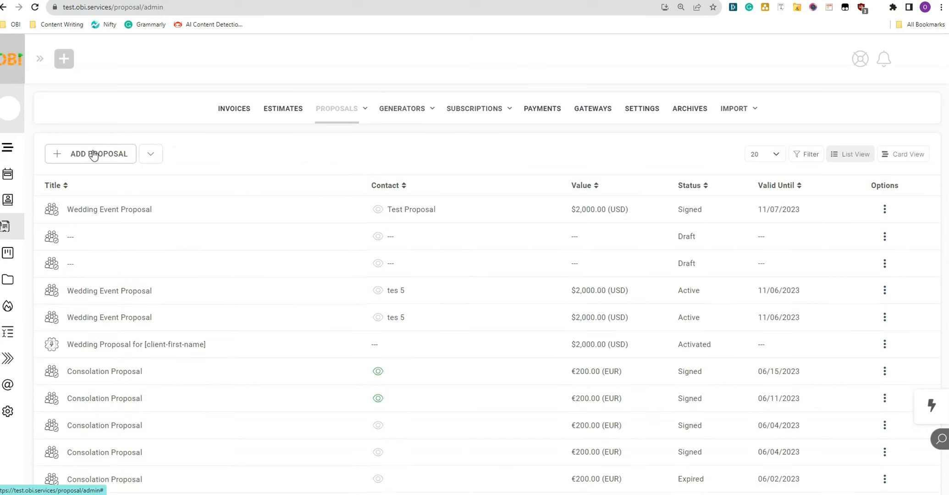
click(82, 154)
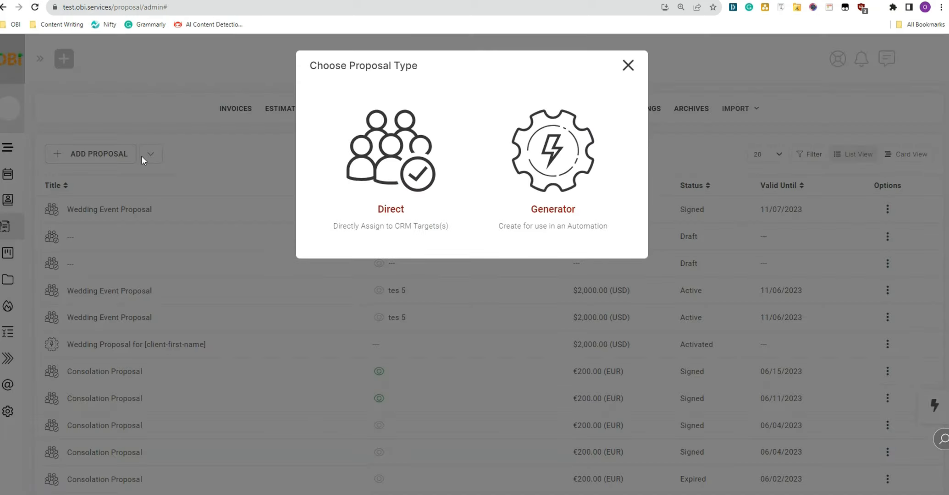
click(398, 174)
click(78, 245)
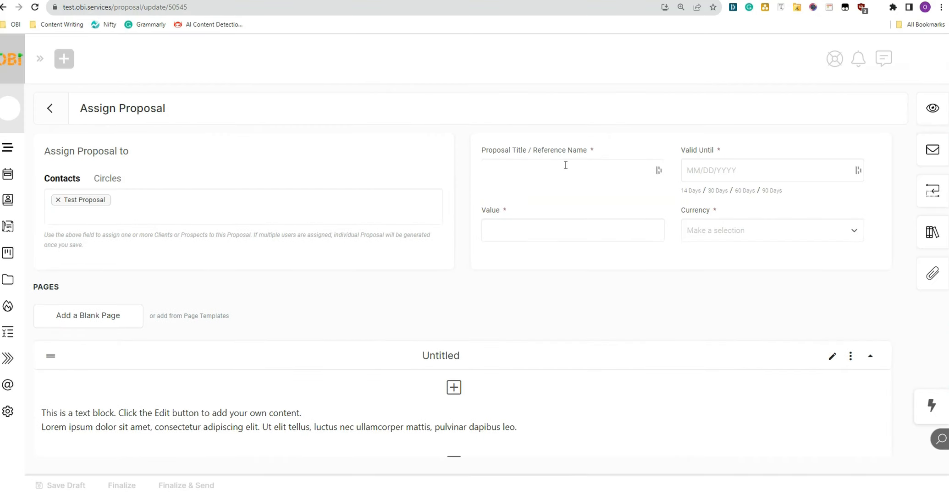
click(566, 165)
text(WEDDING EVENT PROPOSAL WITH TEMPLATE)
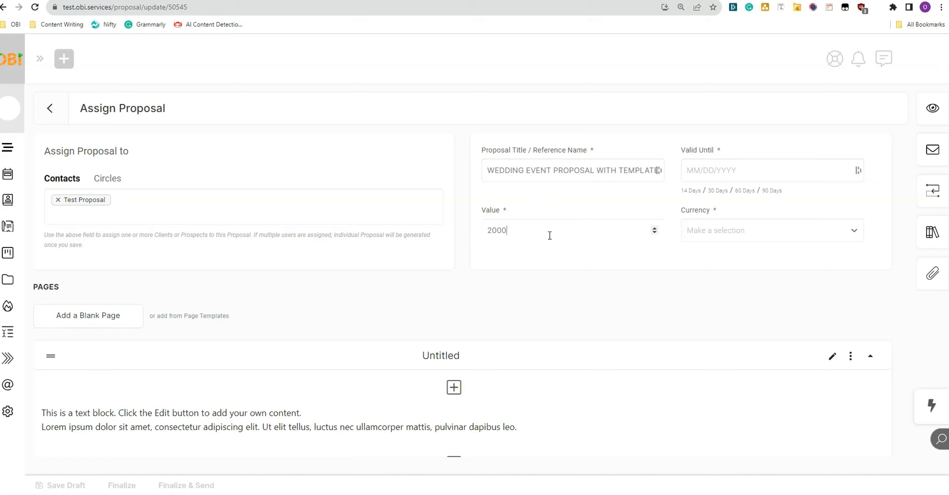
Step: Make the proposal valid until 11/07/2023 with currency set to ($) USD
click(690, 169)
click(791, 308)
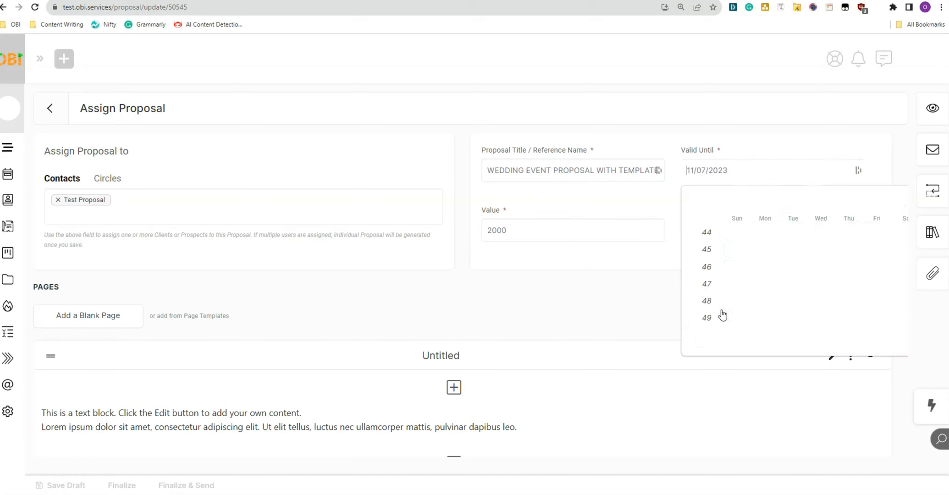
click(623, 297)
click(718, 231)
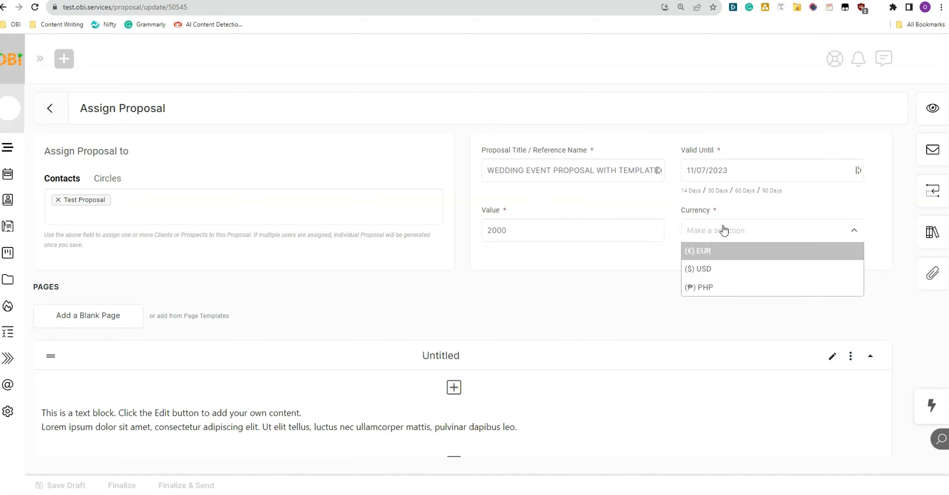
click(719, 272)
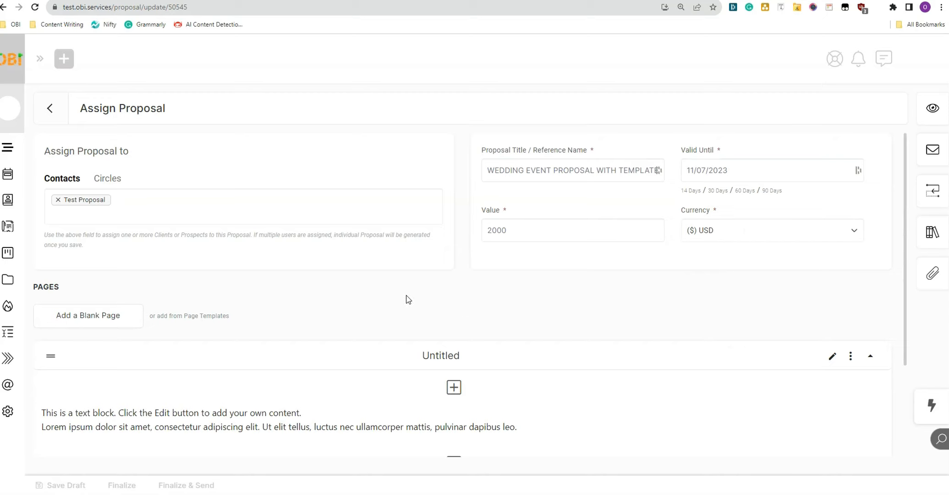
Step: Load WEDDING EVENT PROPOSAL TEMPLATE into the proposal with Reset Current Pages ticked
click(931, 245)
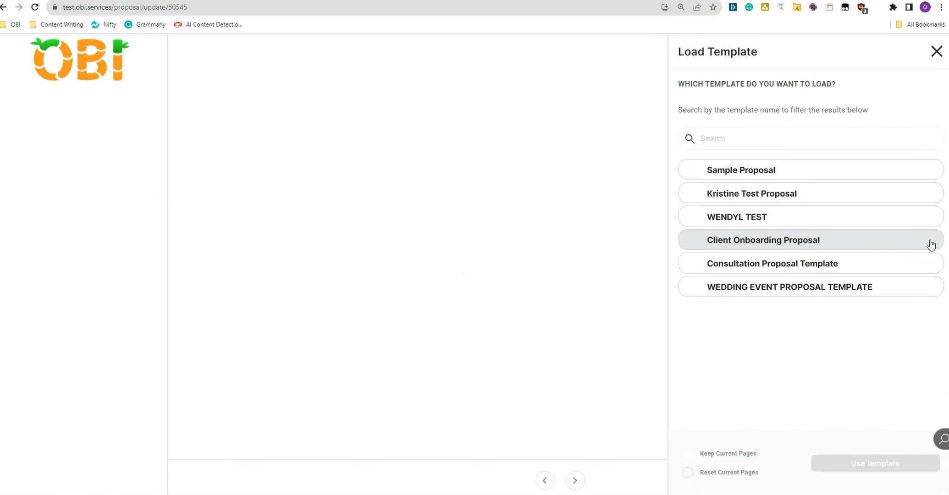
click(798, 287)
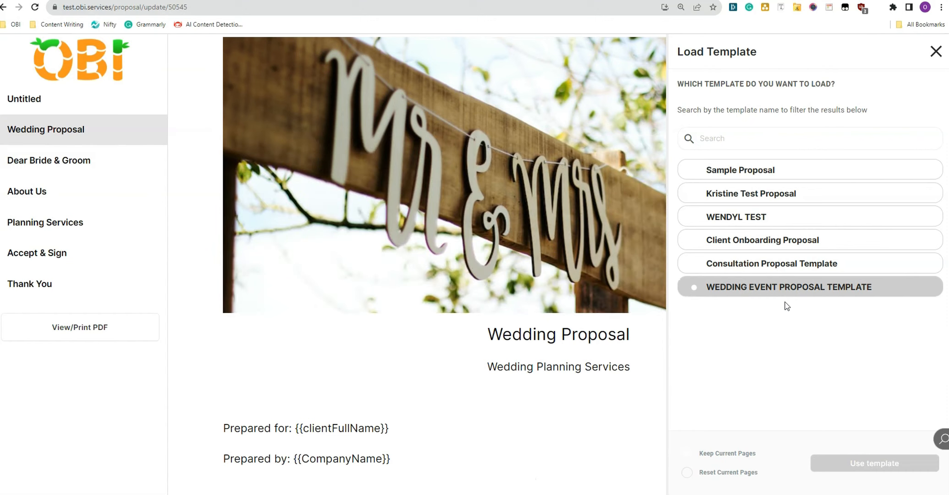
click(687, 473)
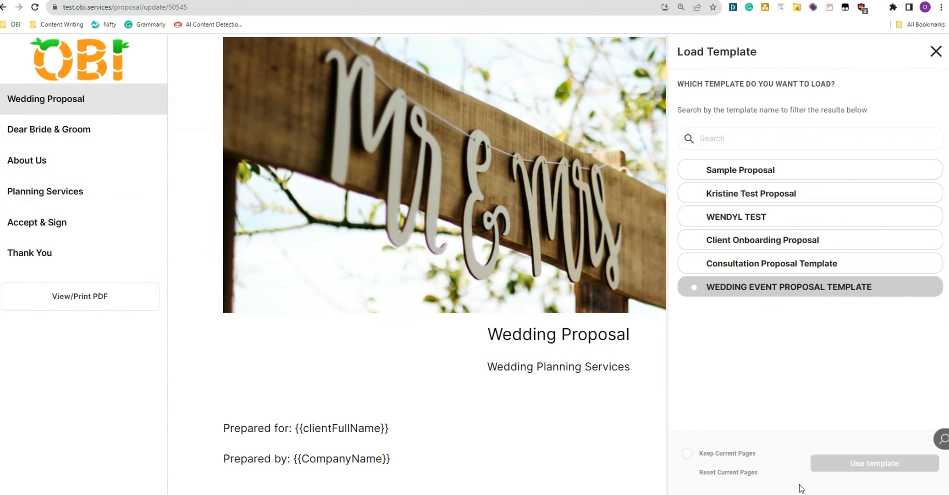
click(861, 468)
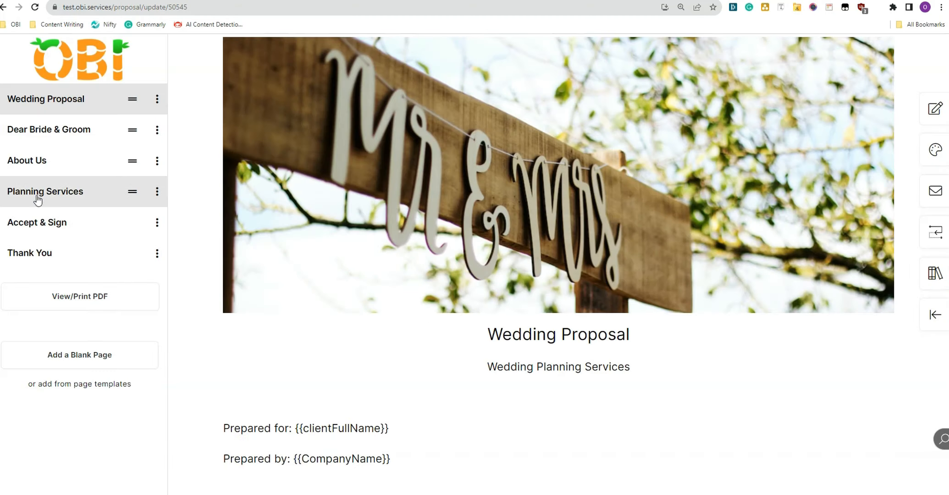
Step: Review the Dear Bride & Groom through Thank You pages, then return to the assignment details
click(43, 133)
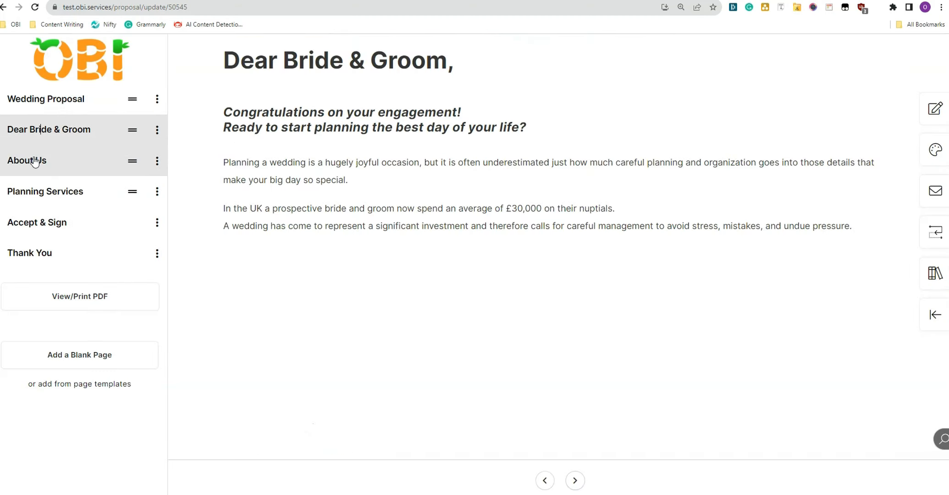
click(35, 160)
click(26, 191)
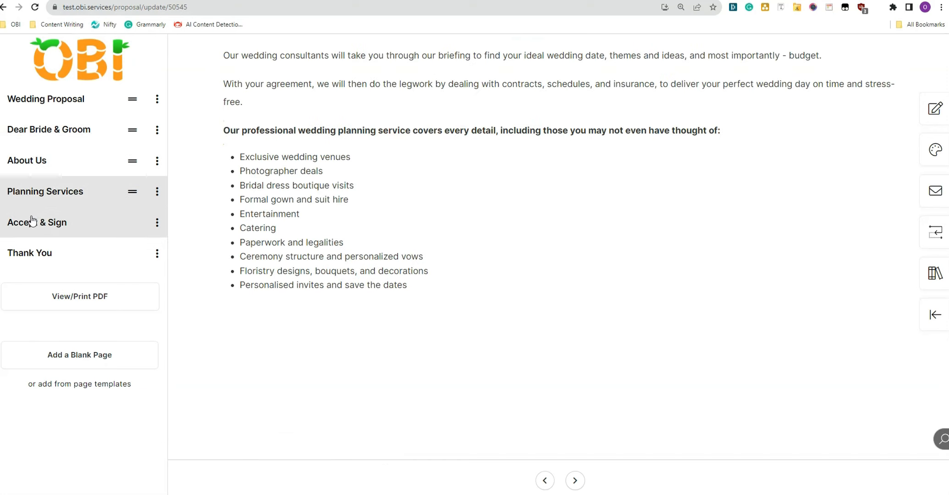
click(30, 222)
click(31, 255)
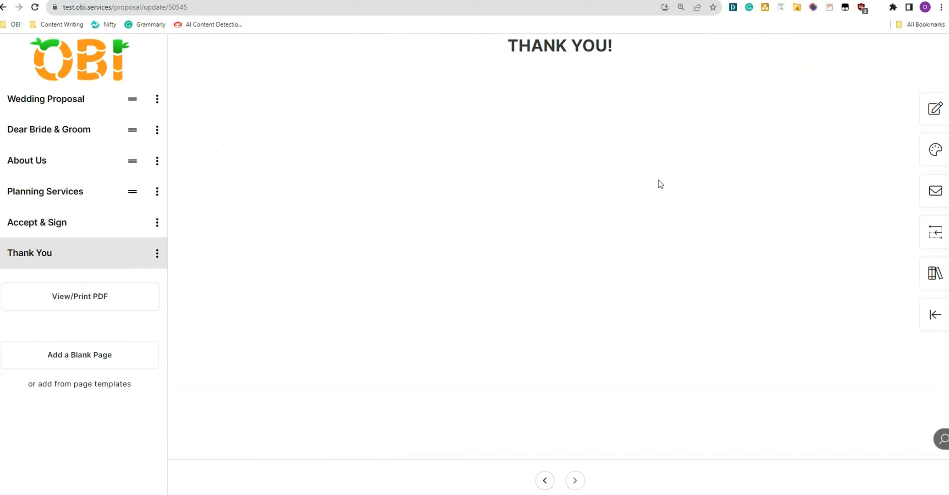
click(932, 316)
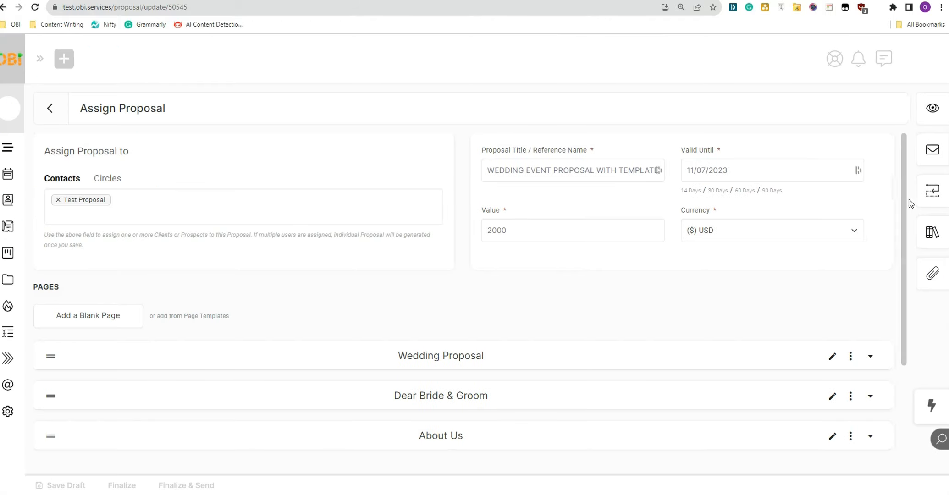
Step: Add a Generate Document automation to the proposal's on-approval automations
click(938, 191)
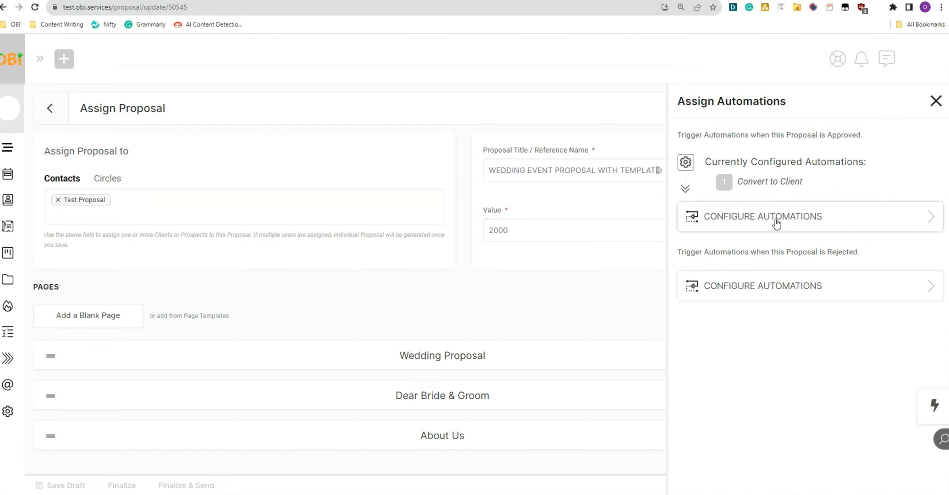
click(775, 219)
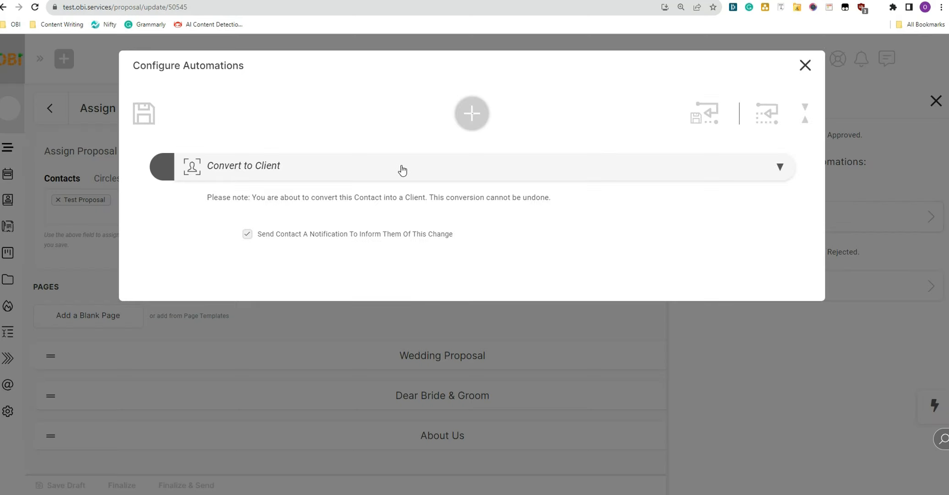
click(474, 117)
click(440, 103)
text(DE)
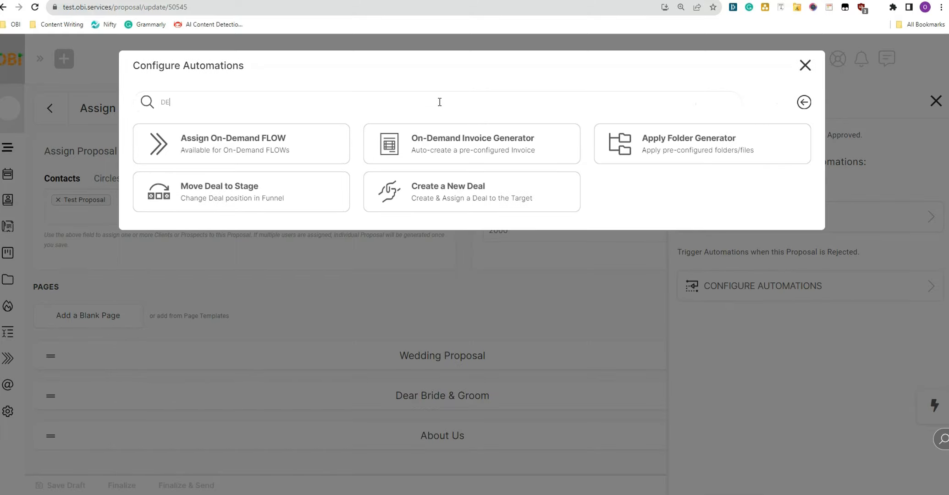
key(BackSpace)
text(OC)
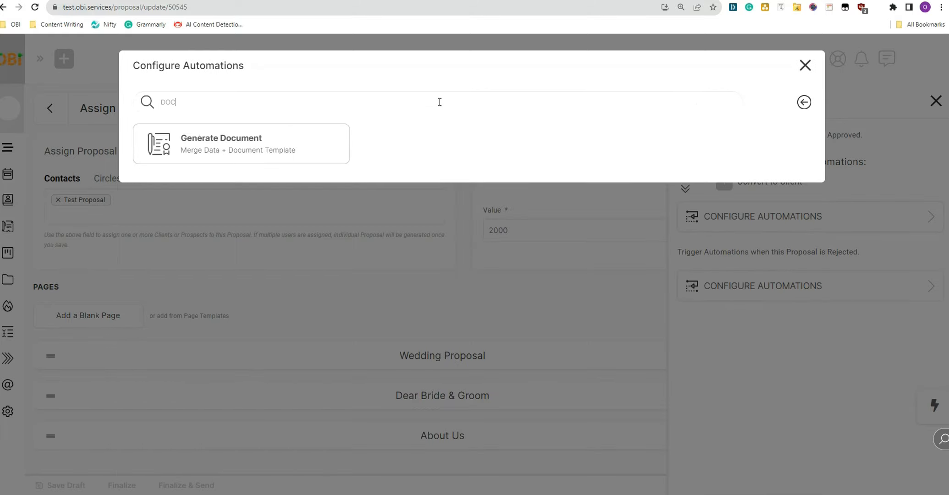
click(213, 143)
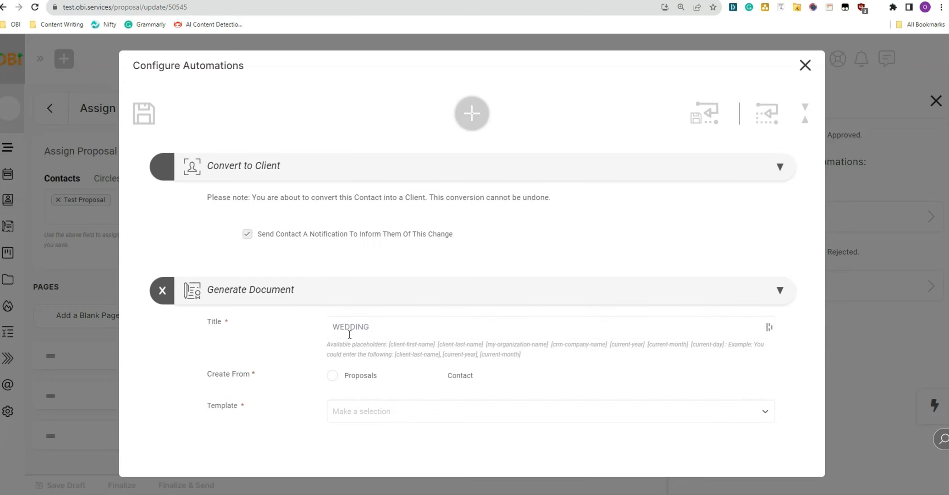
Step: Title it WEDDING EVENT PROPOSAL using the Wedding Proposal Contract template, then save everything
text(PROPOSAL)
click(385, 414)
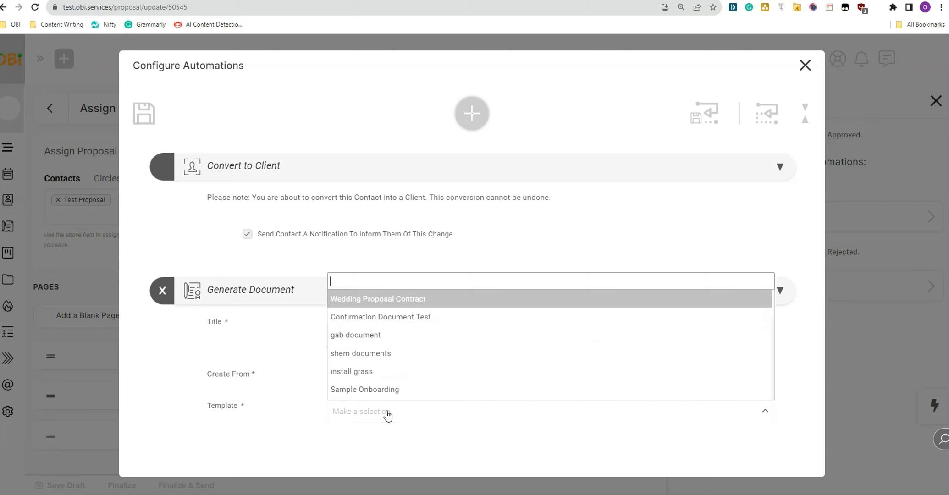
click(413, 306)
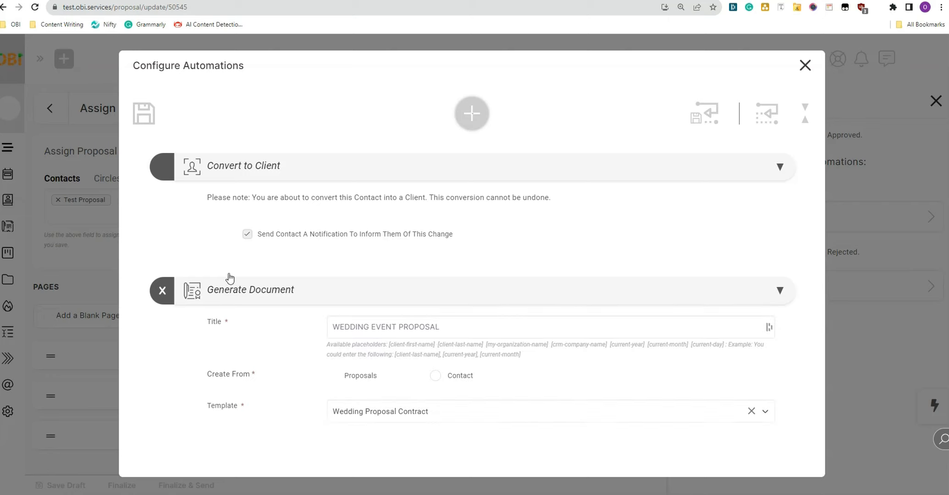
click(144, 115)
scroll(114, 393, down, 2)
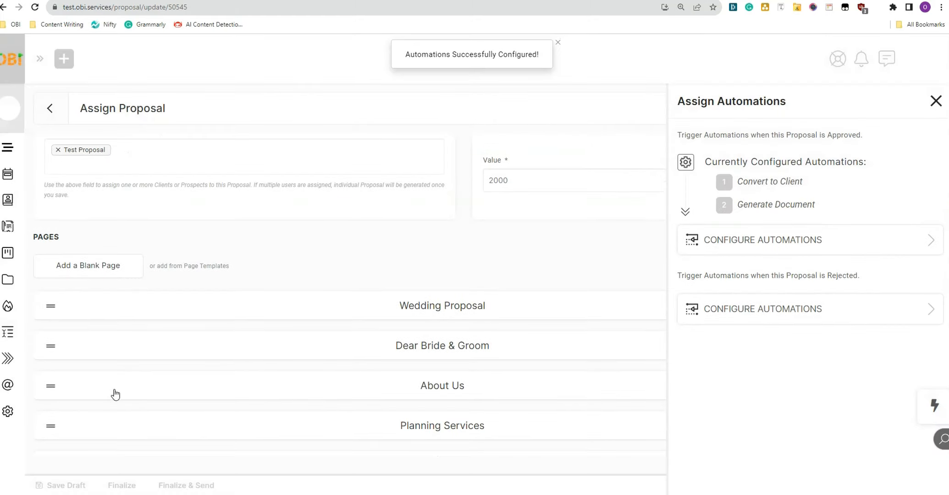
click(120, 486)
Step: Send the new proposal to the client, then open the test contact's actions in CRM Contacts
click(884, 209)
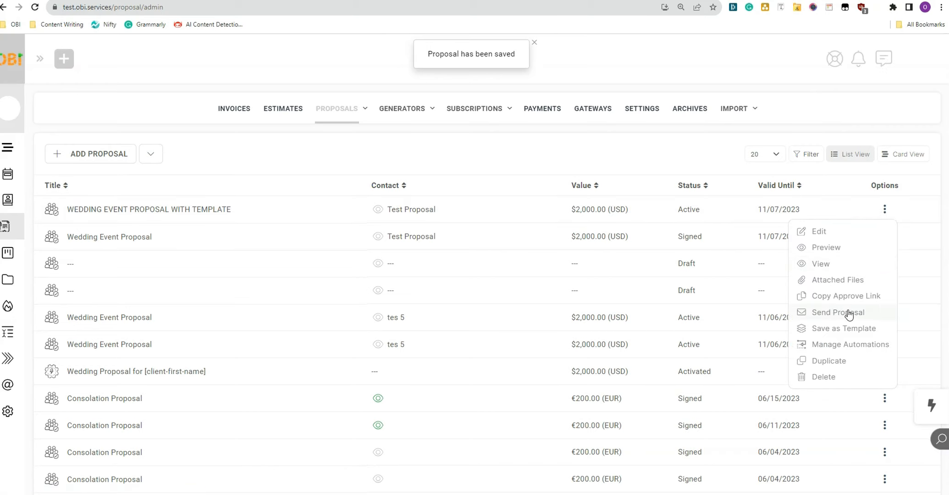
click(823, 313)
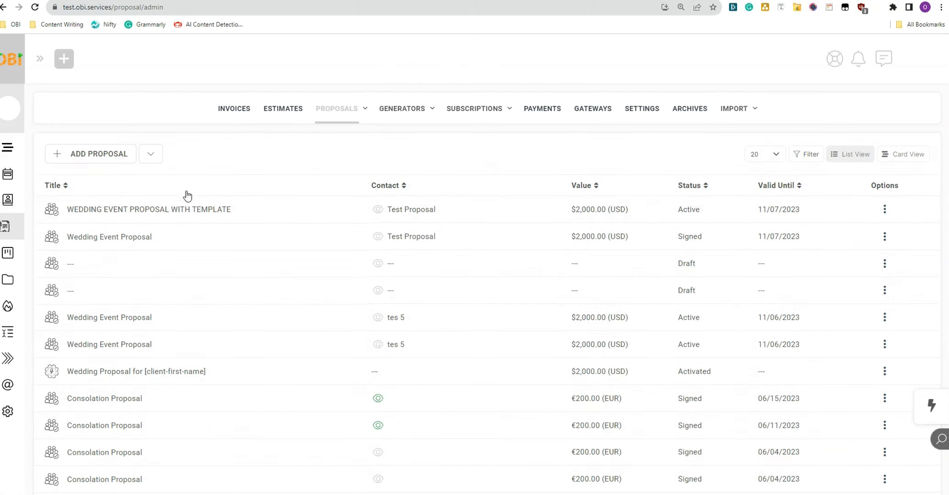
click(3, 149)
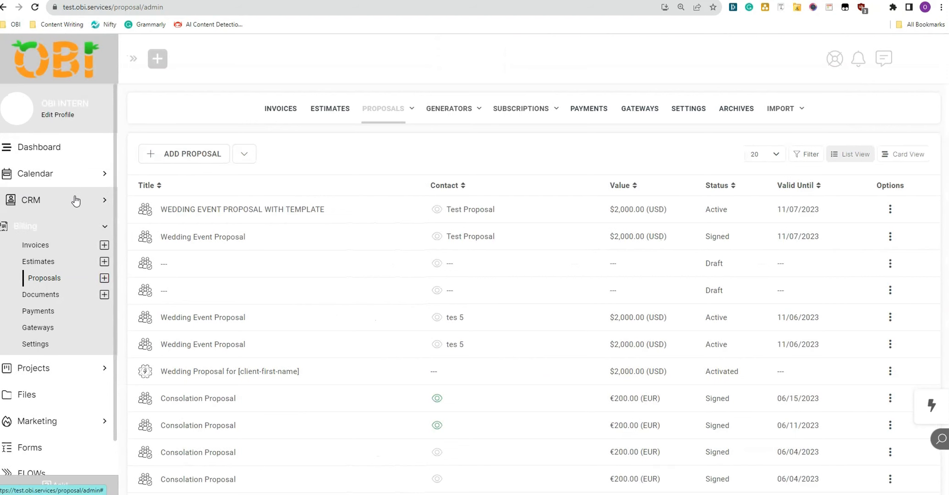
click(76, 200)
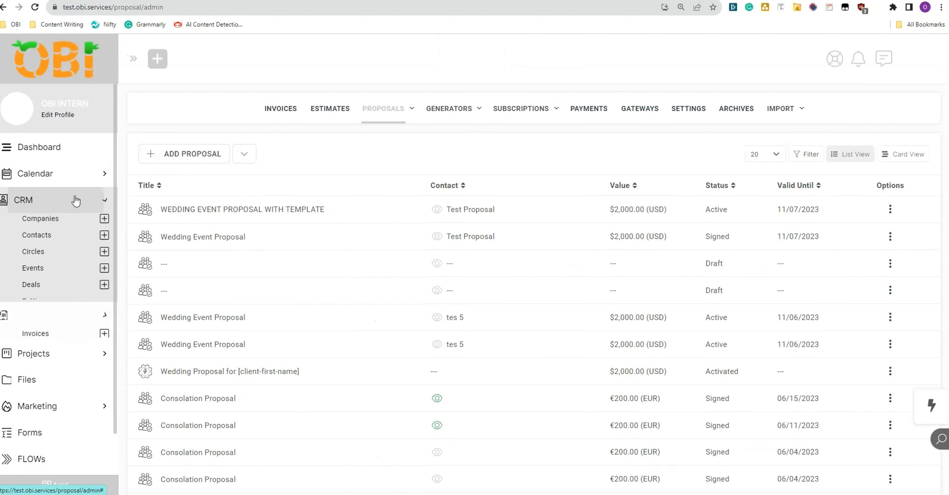
click(38, 236)
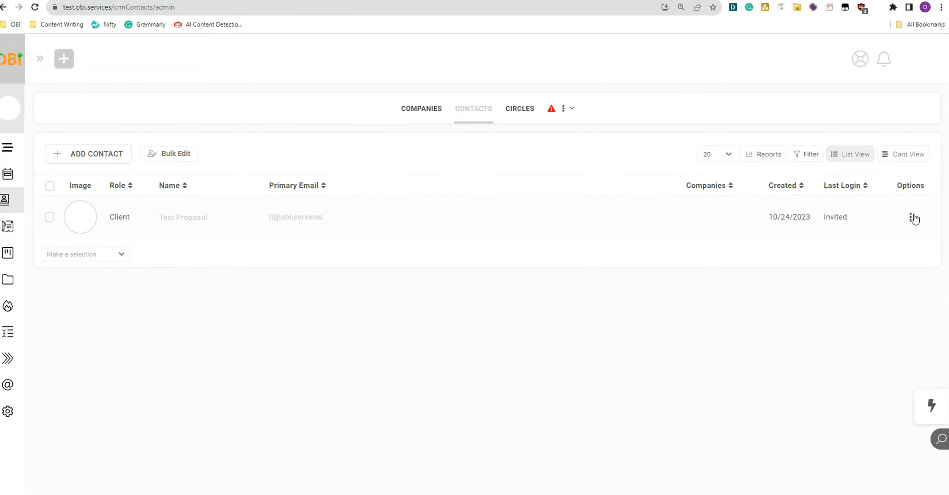
click(910, 217)
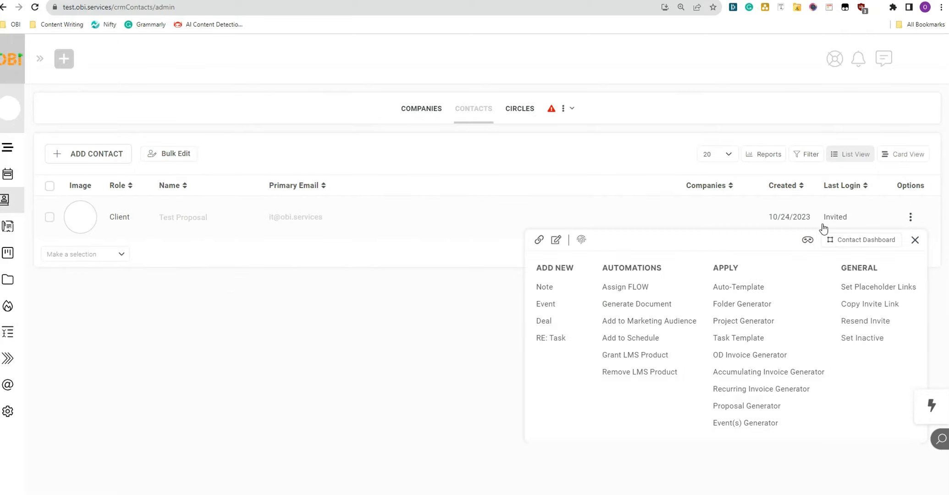
Step: Impersonate the test contact and open the new wedding proposal from the client's notifications
click(804, 240)
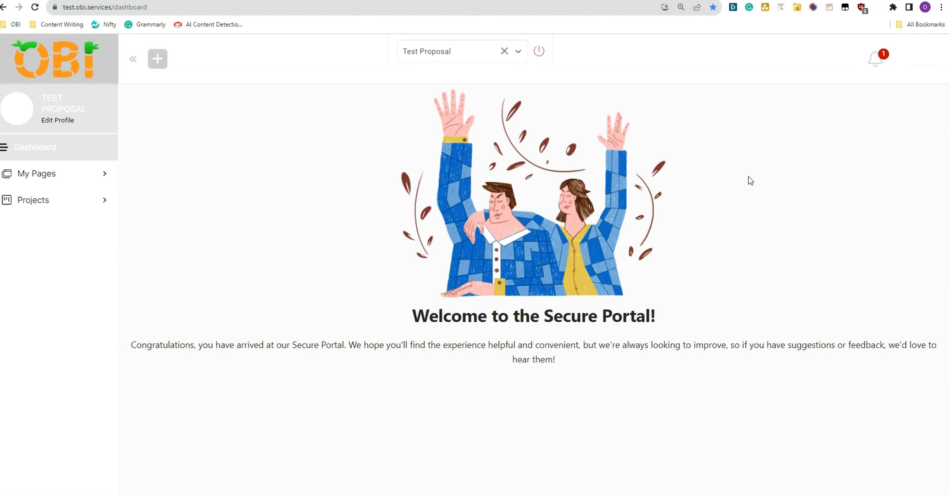
click(875, 59)
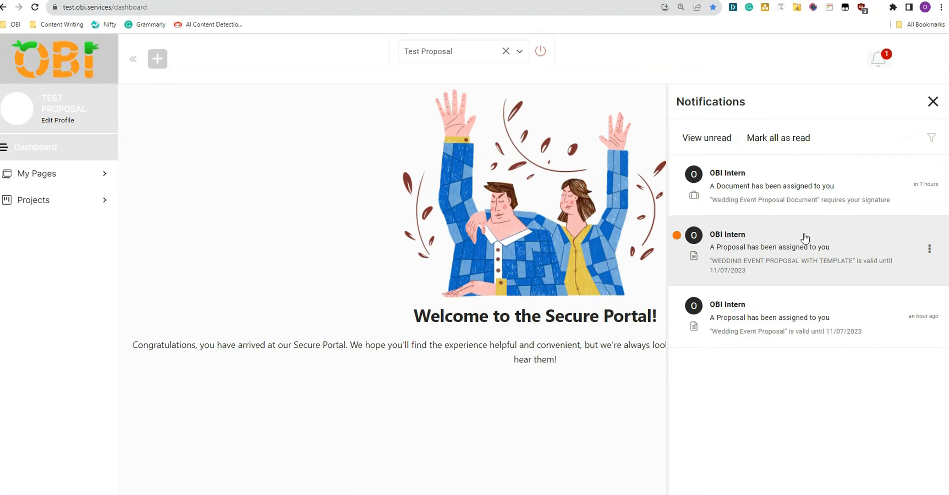
click(804, 238)
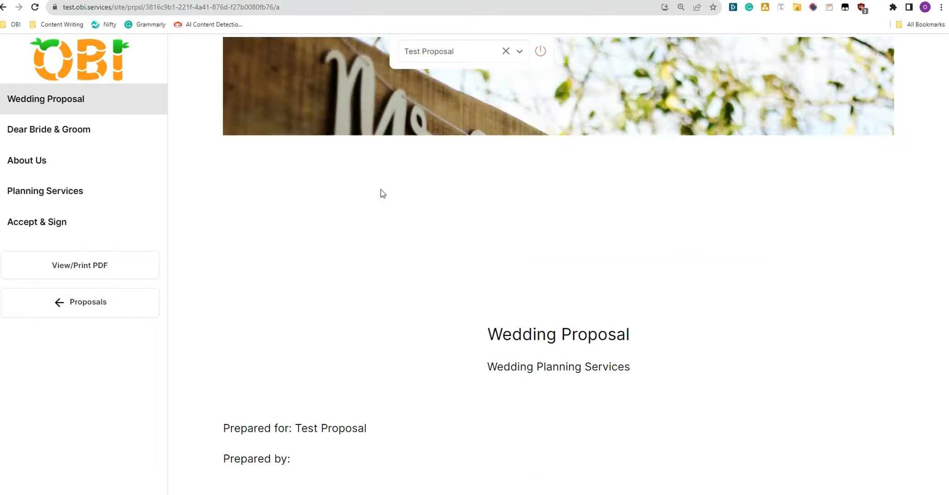
Step: Enter the signer's name, then open and review the WEDDING EVENT PROPOSAL contract awaiting signature
click(436, 170)
text(TE)
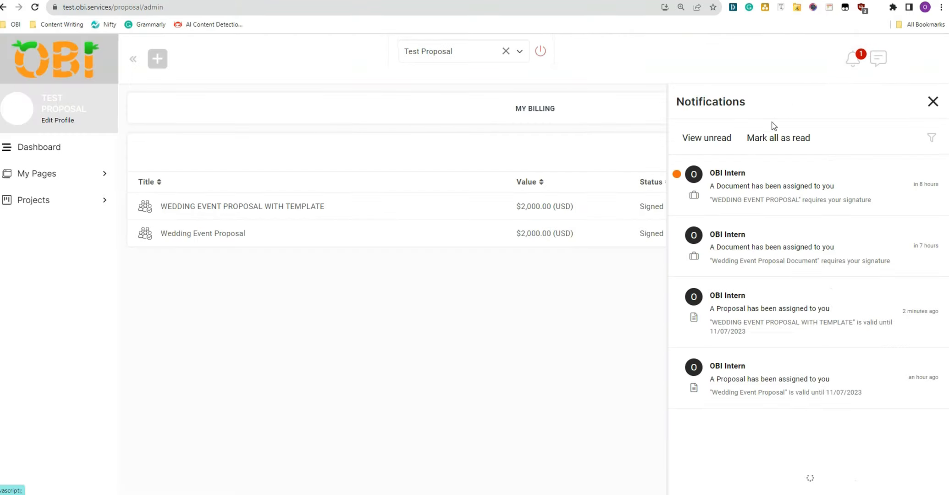
click(787, 181)
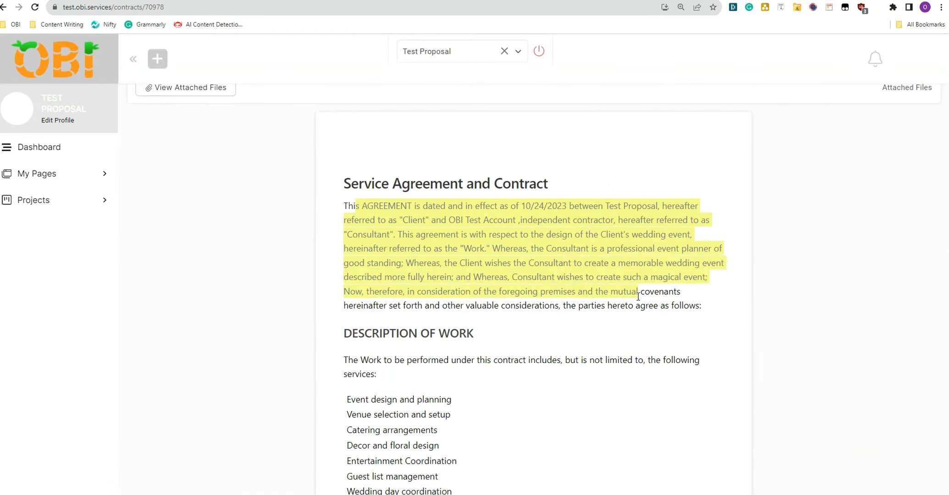
scroll(466, 248, down, 3)
scroll(466, 247, down, 10)
scroll(466, 247, up, 15)
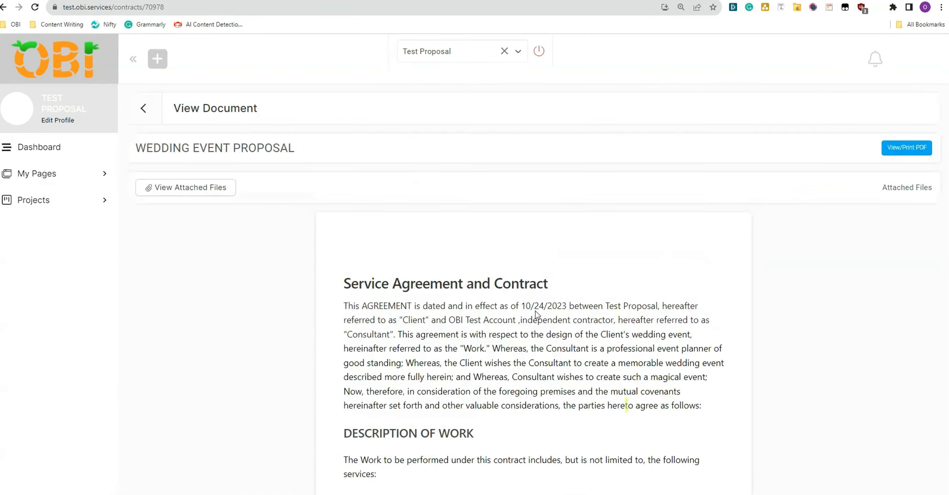